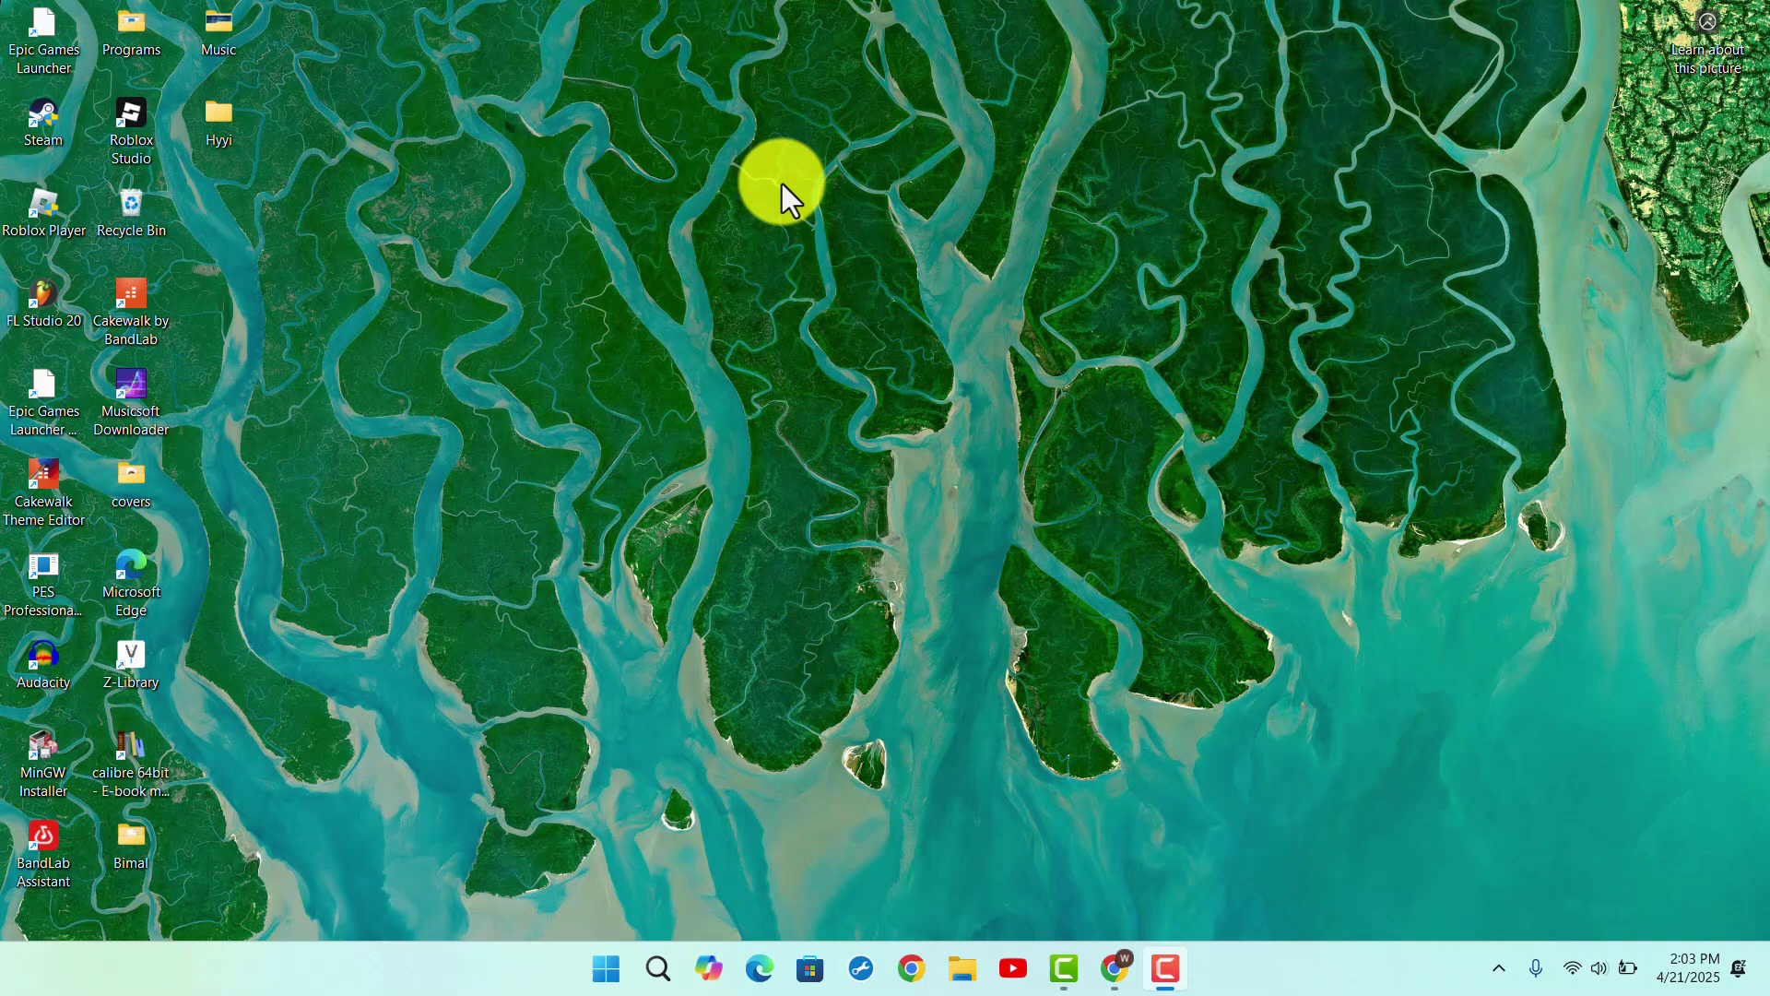
Load discord.com in Chrome, arriving at the rules channel of nelowhite's server.
click(1115, 965)
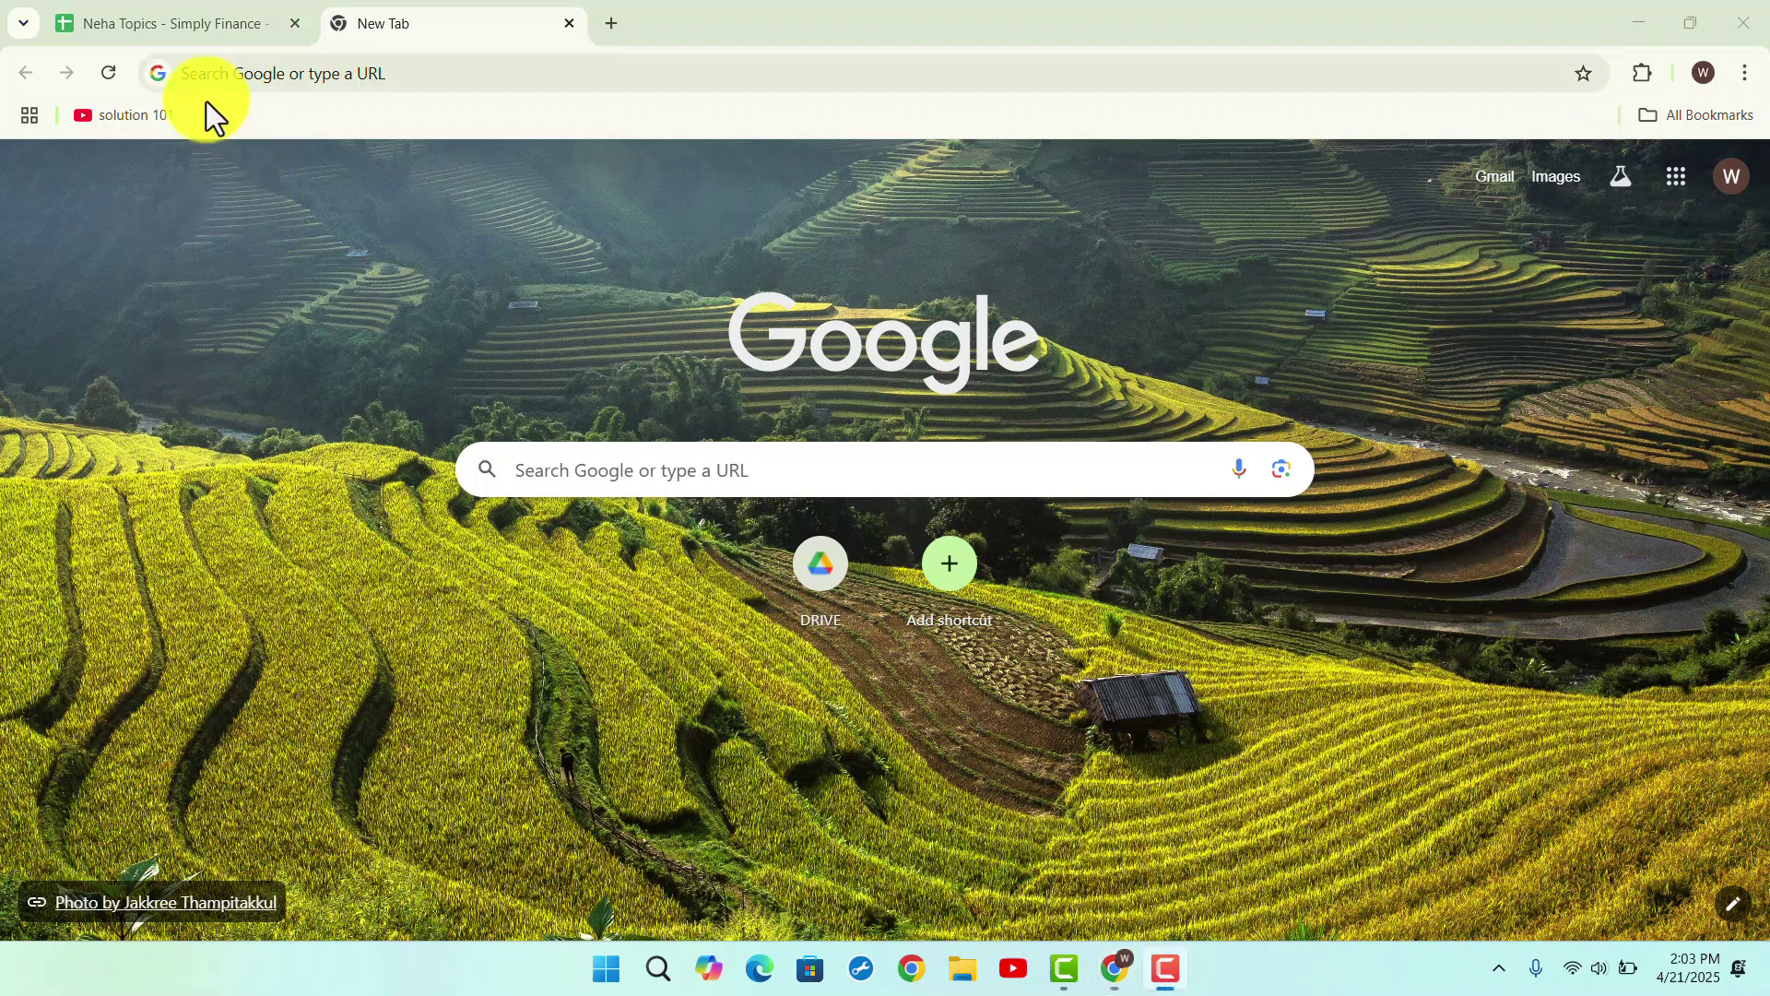
click(192, 72)
text(d)
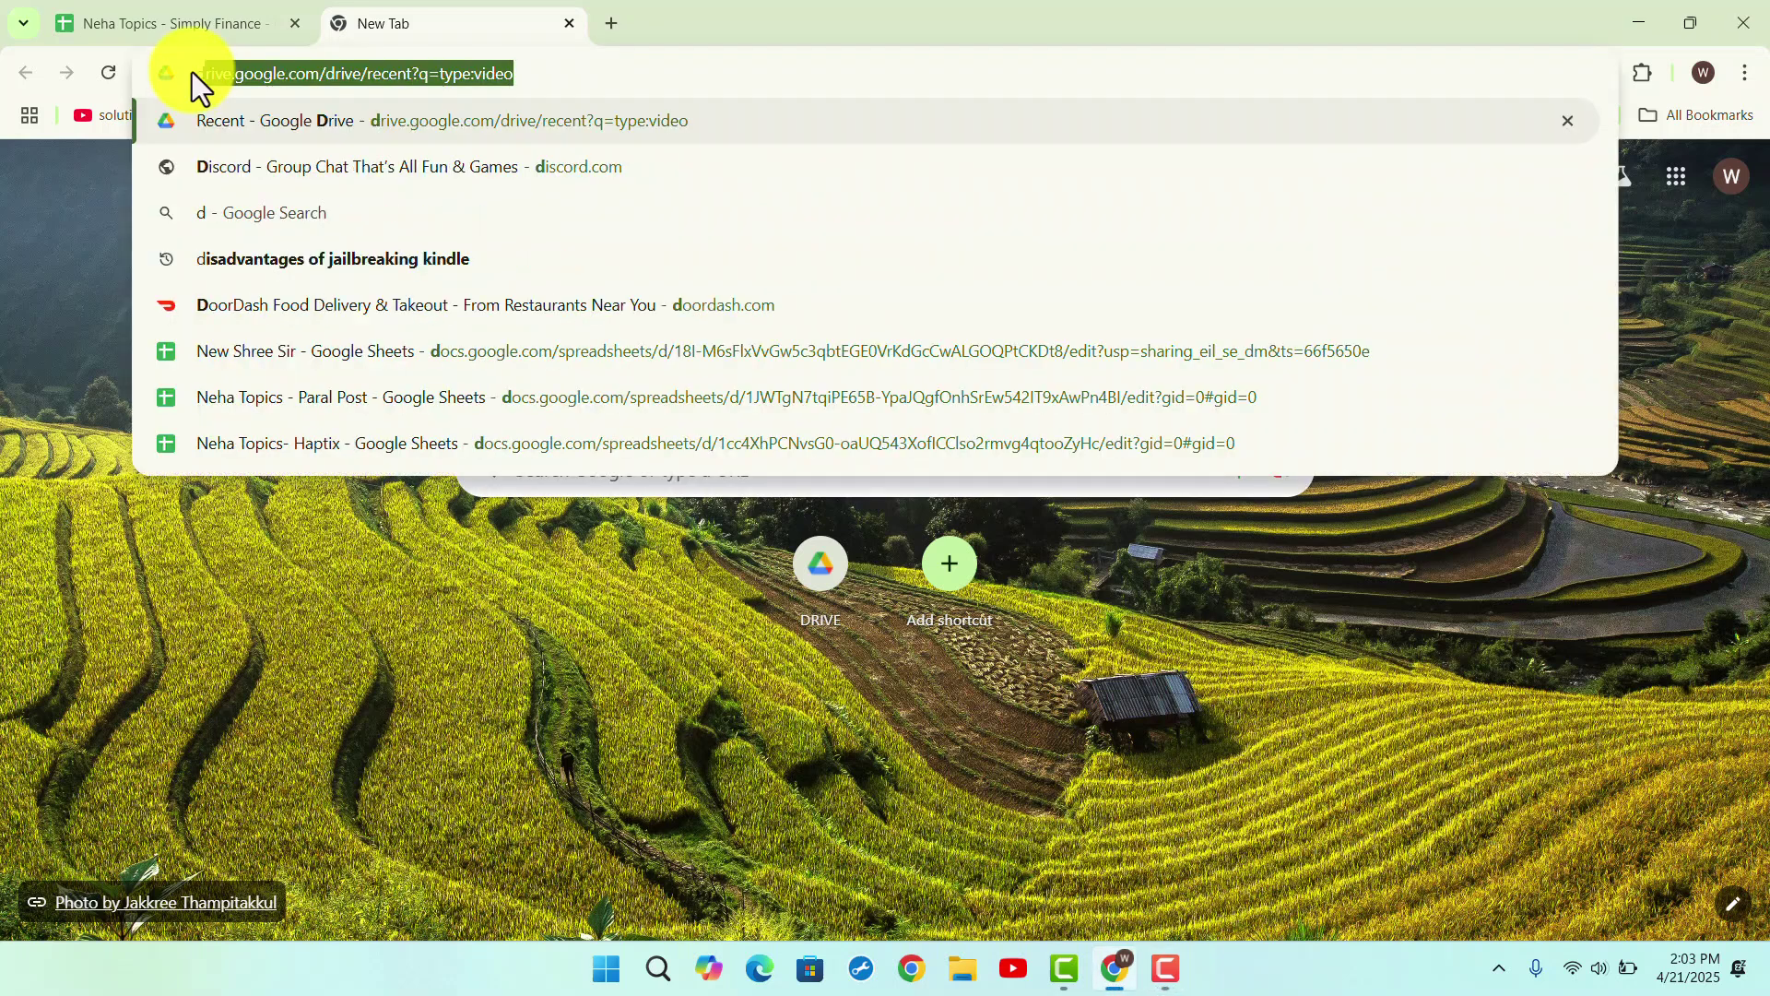
text(is)
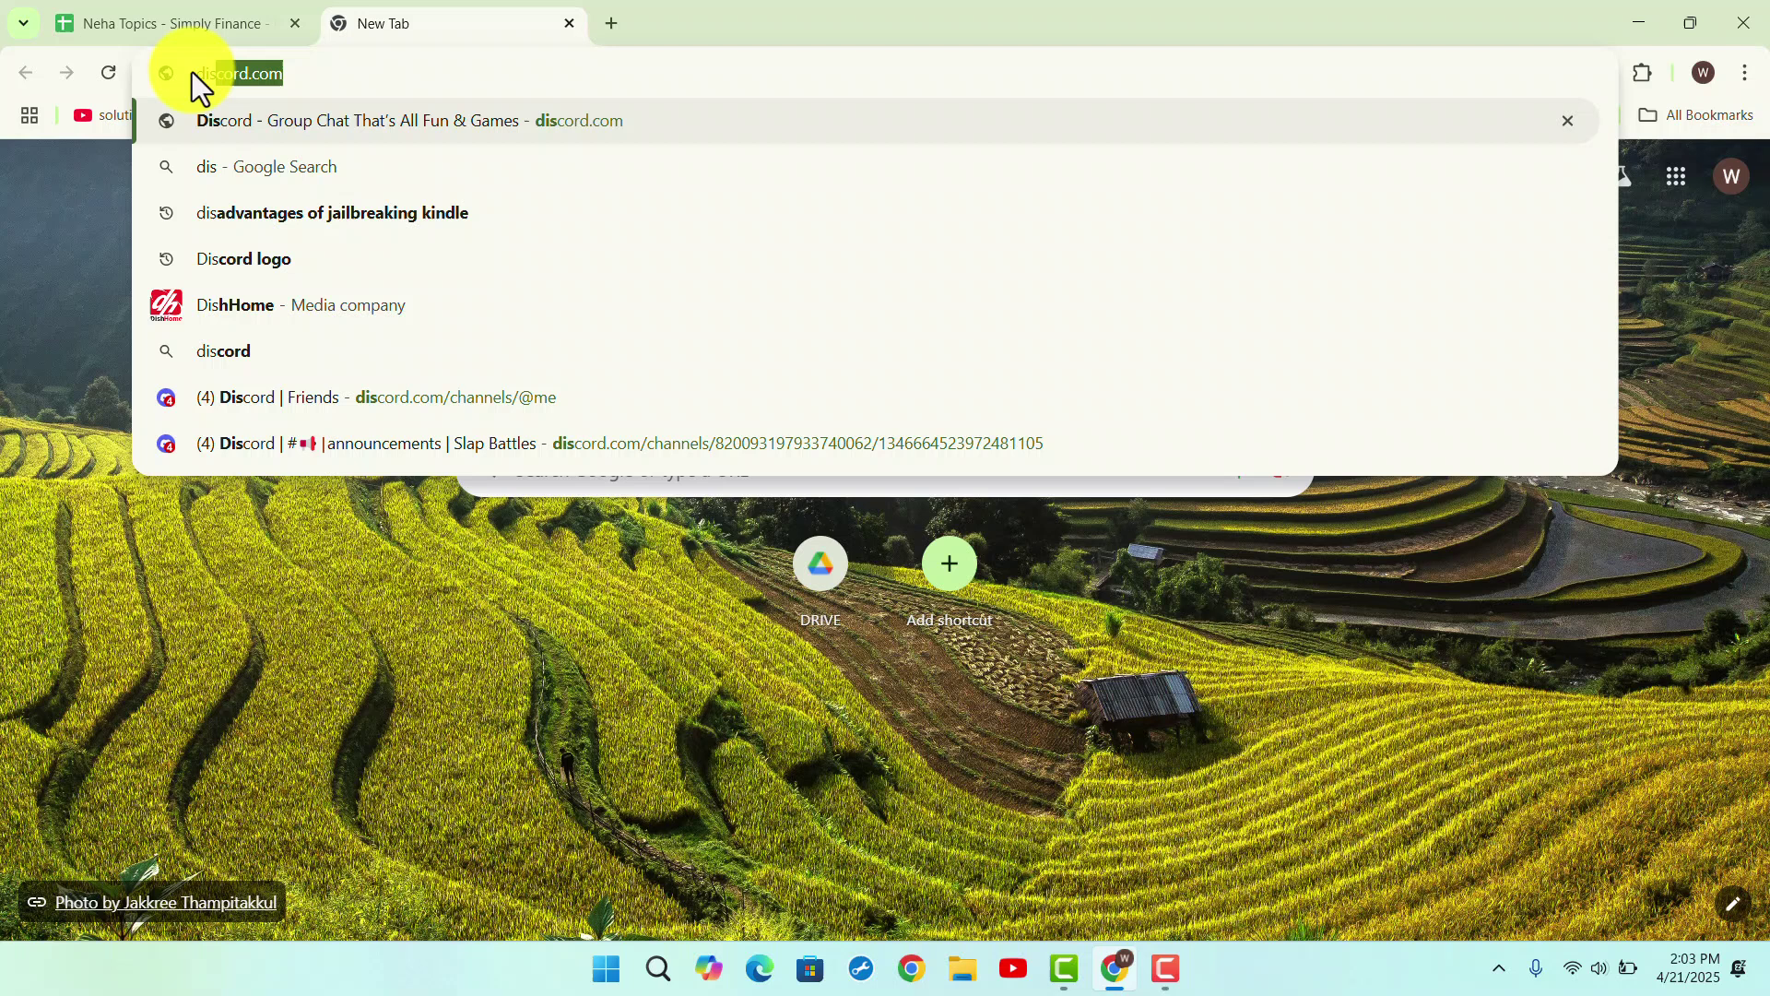
key(Return)
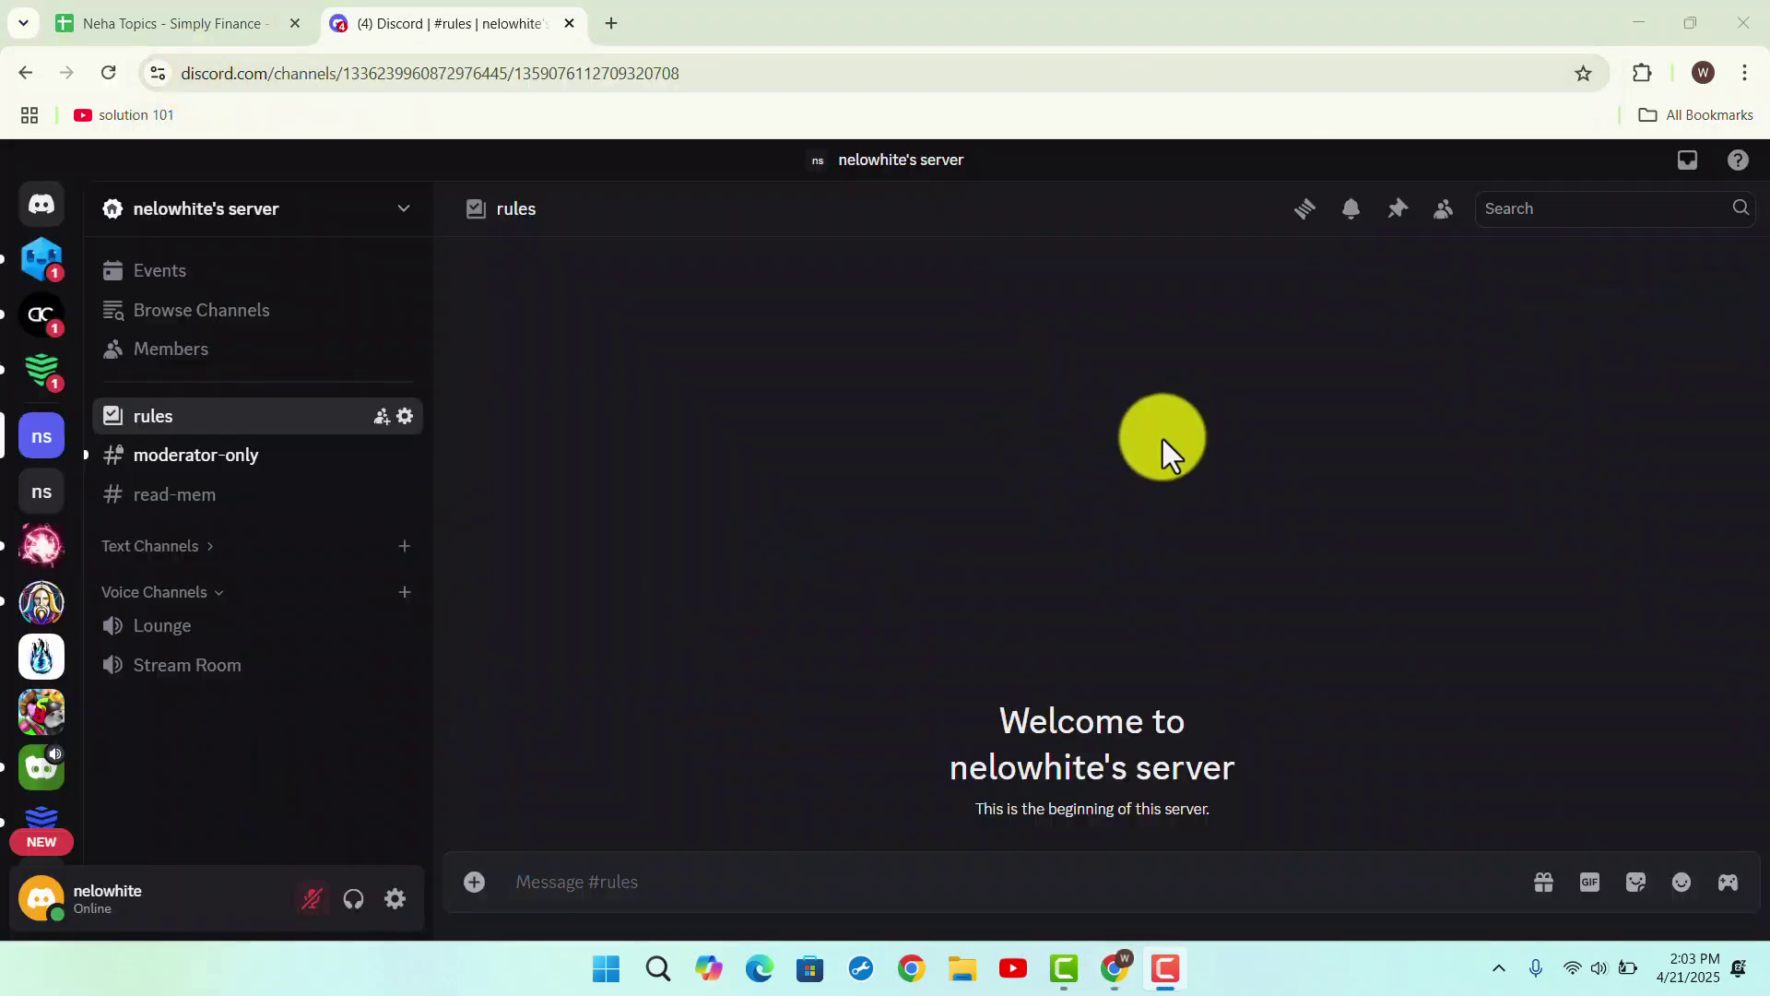
From nelowhite's server menu, search the App Directory for 'clearchat'.
click(391, 215)
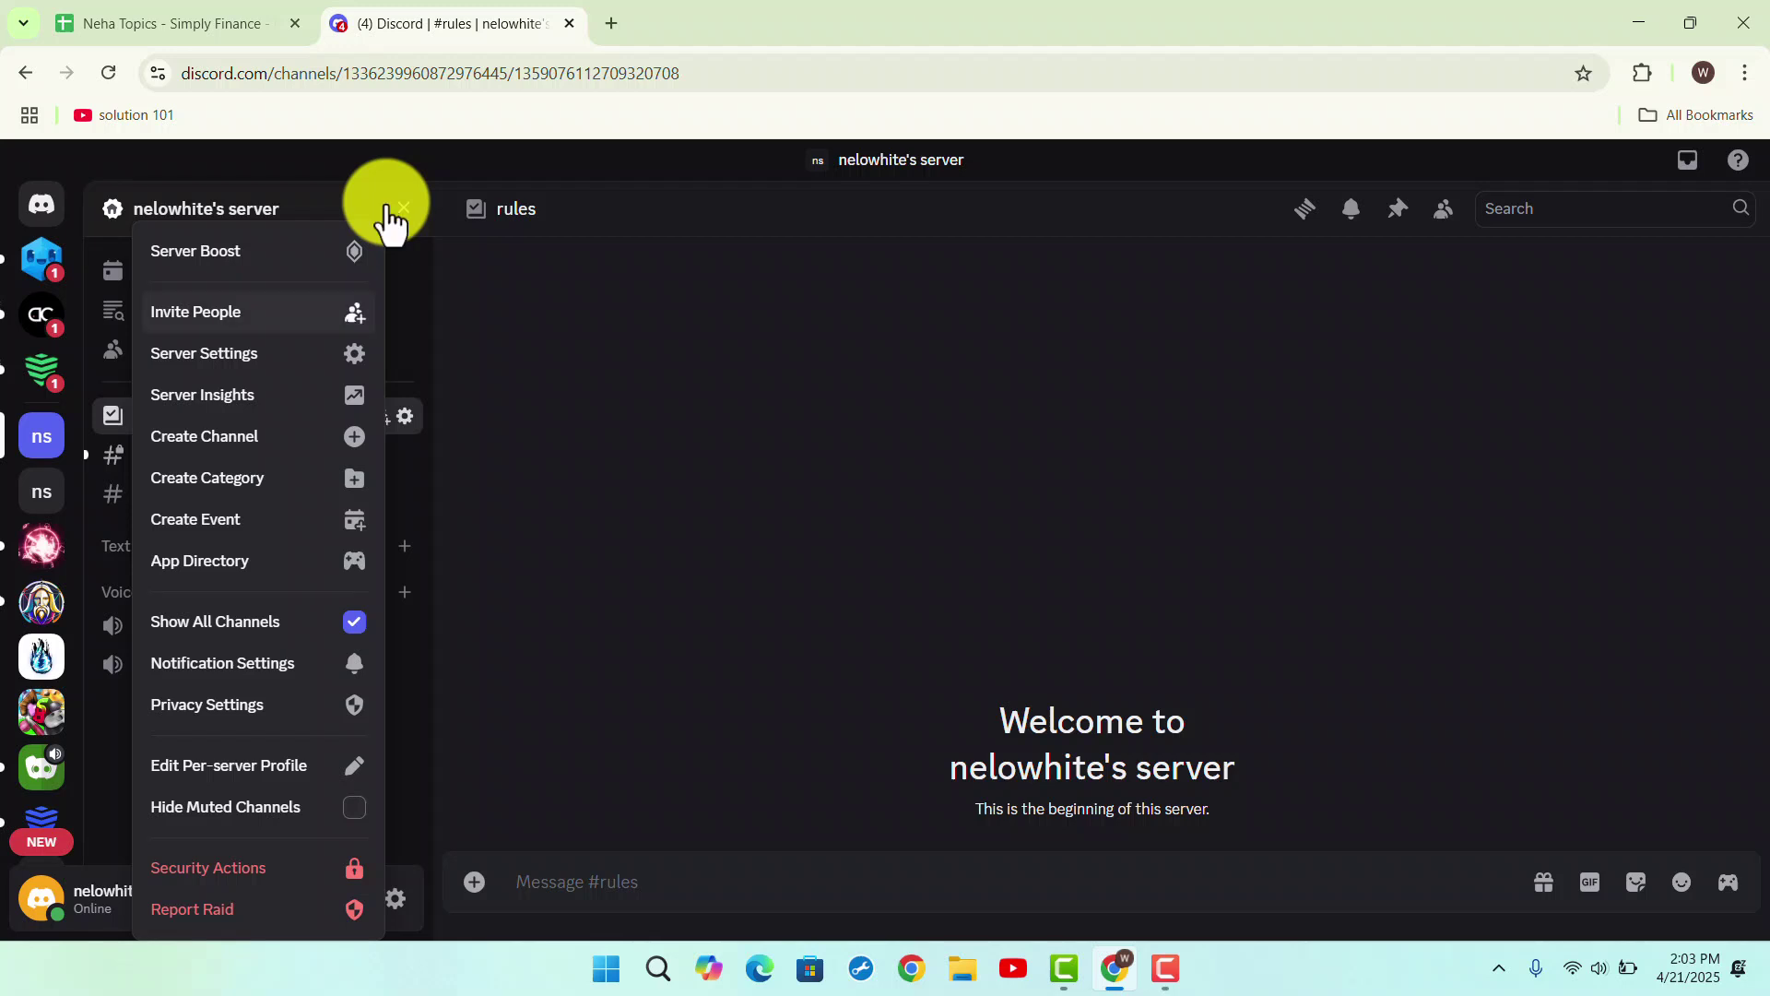
click(282, 567)
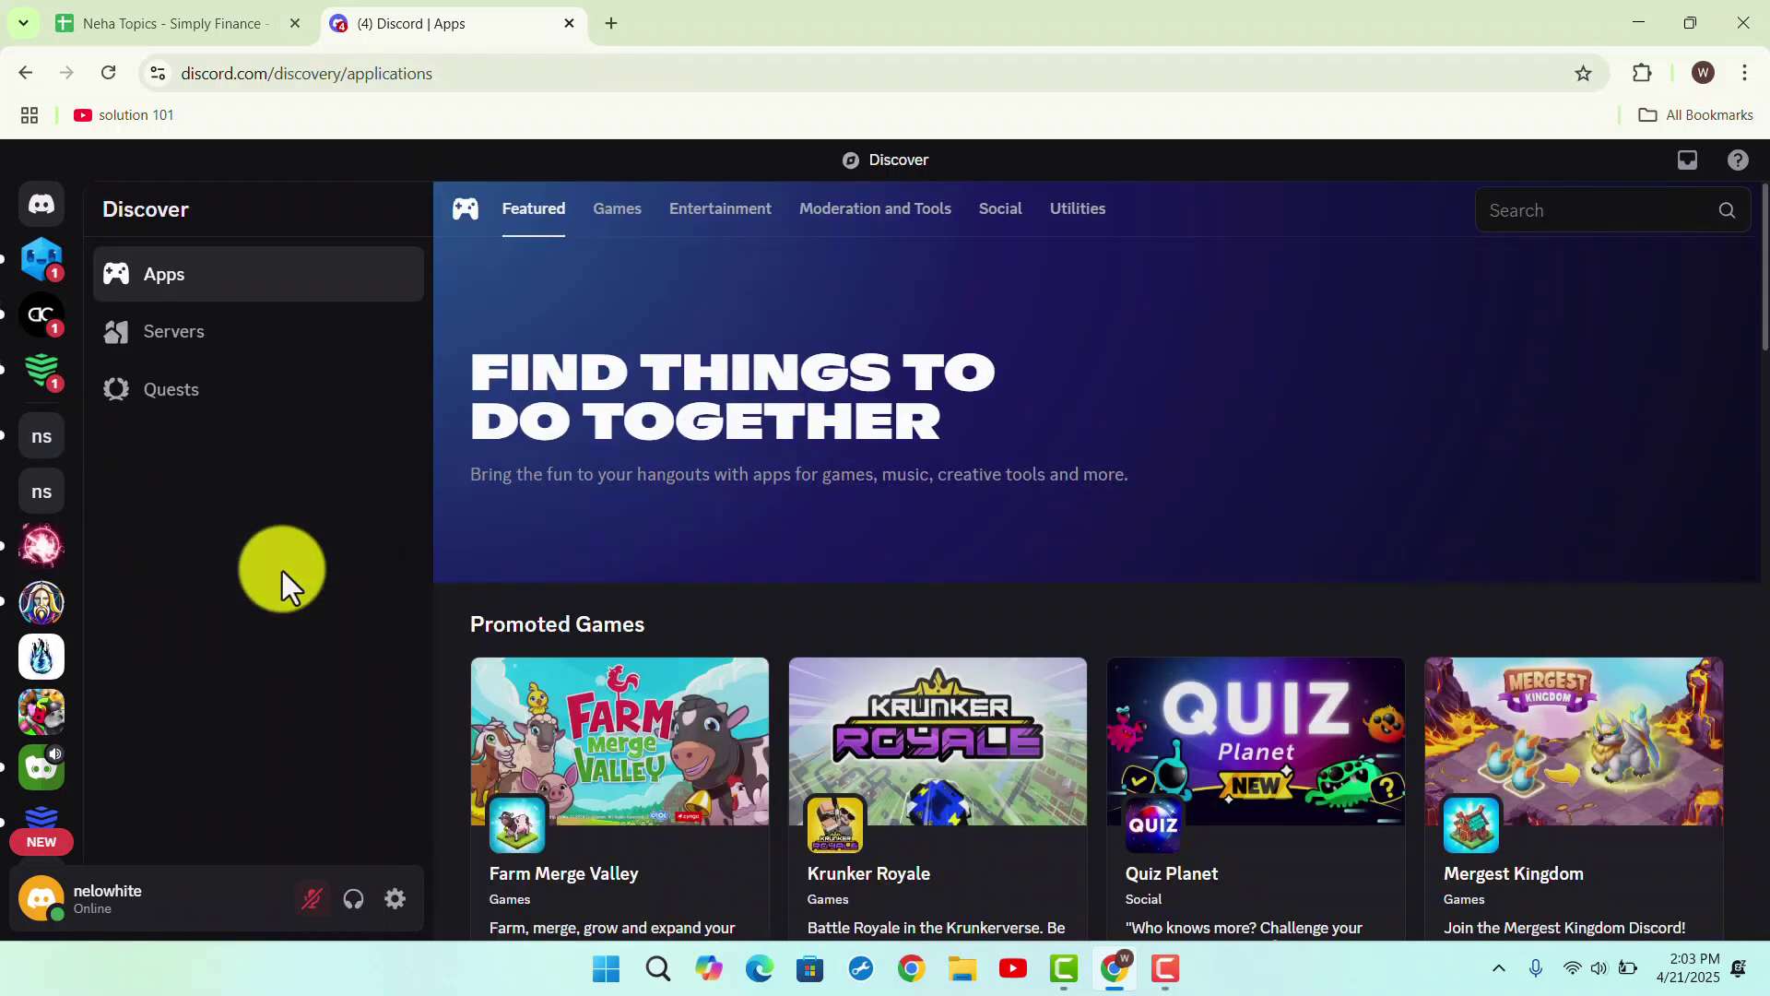
click(1580, 211)
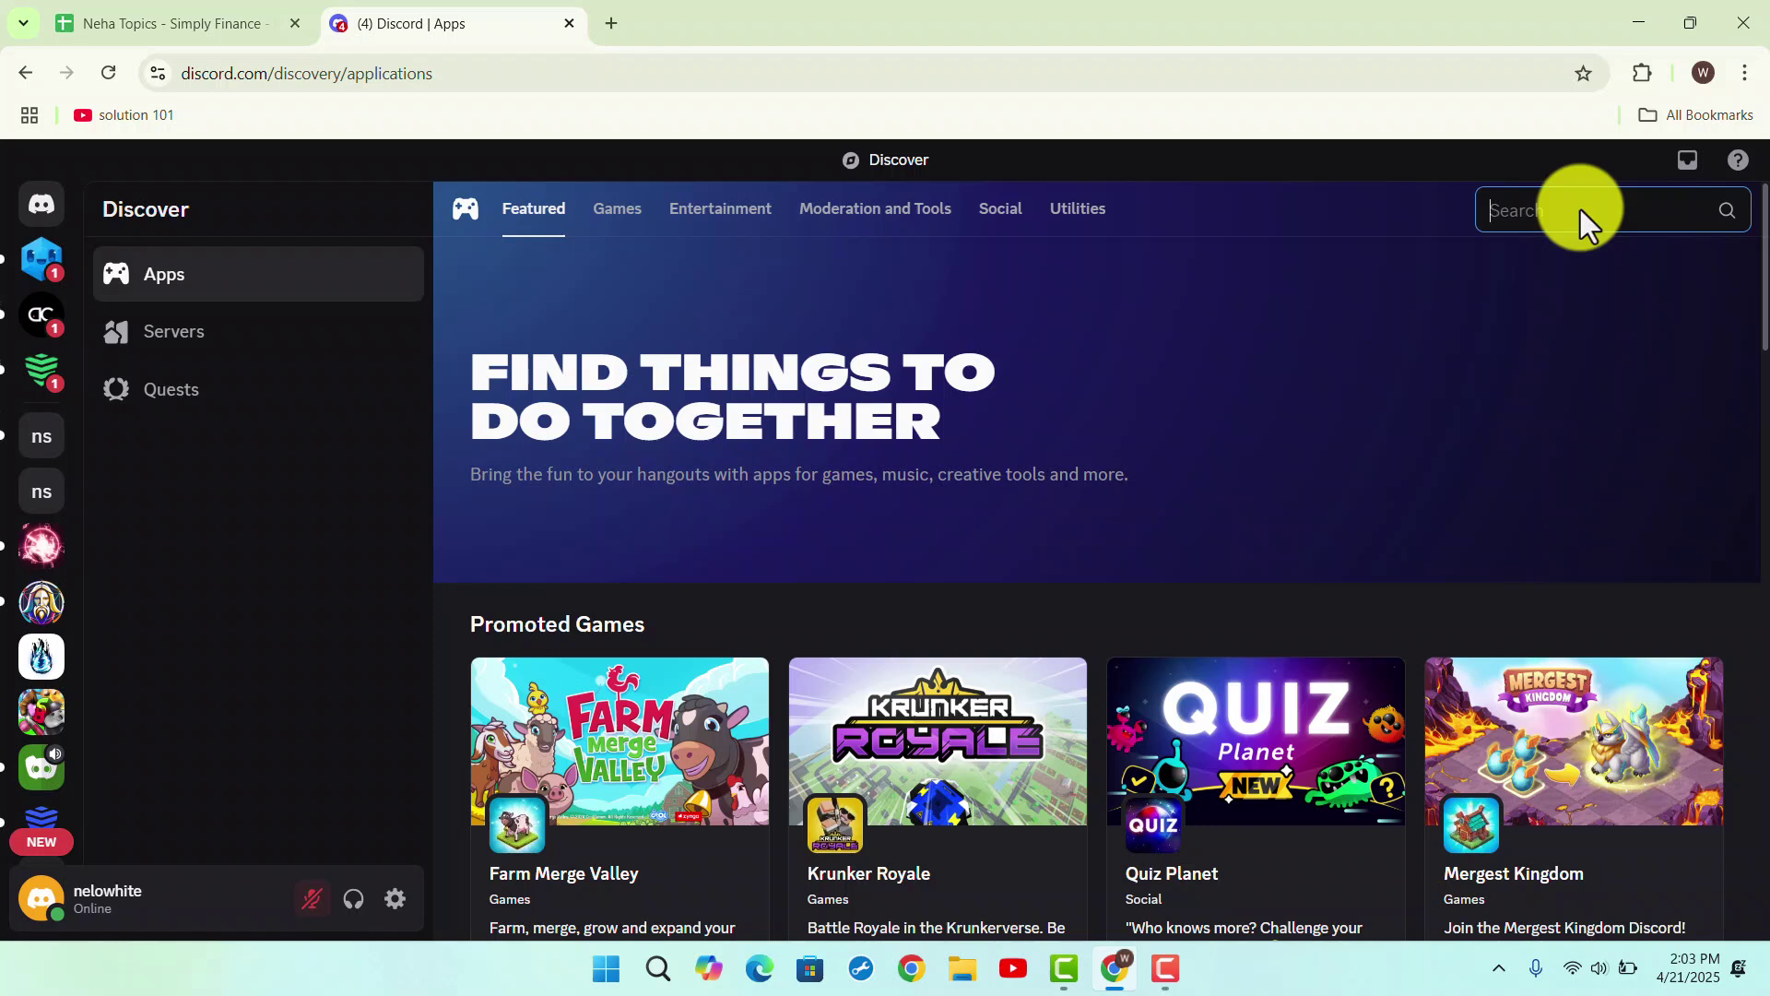
text(cha)
key(BackSpace)
key(BackSpace)
key(BackSpace)
text(clearcha)
text(t)
key(Return)
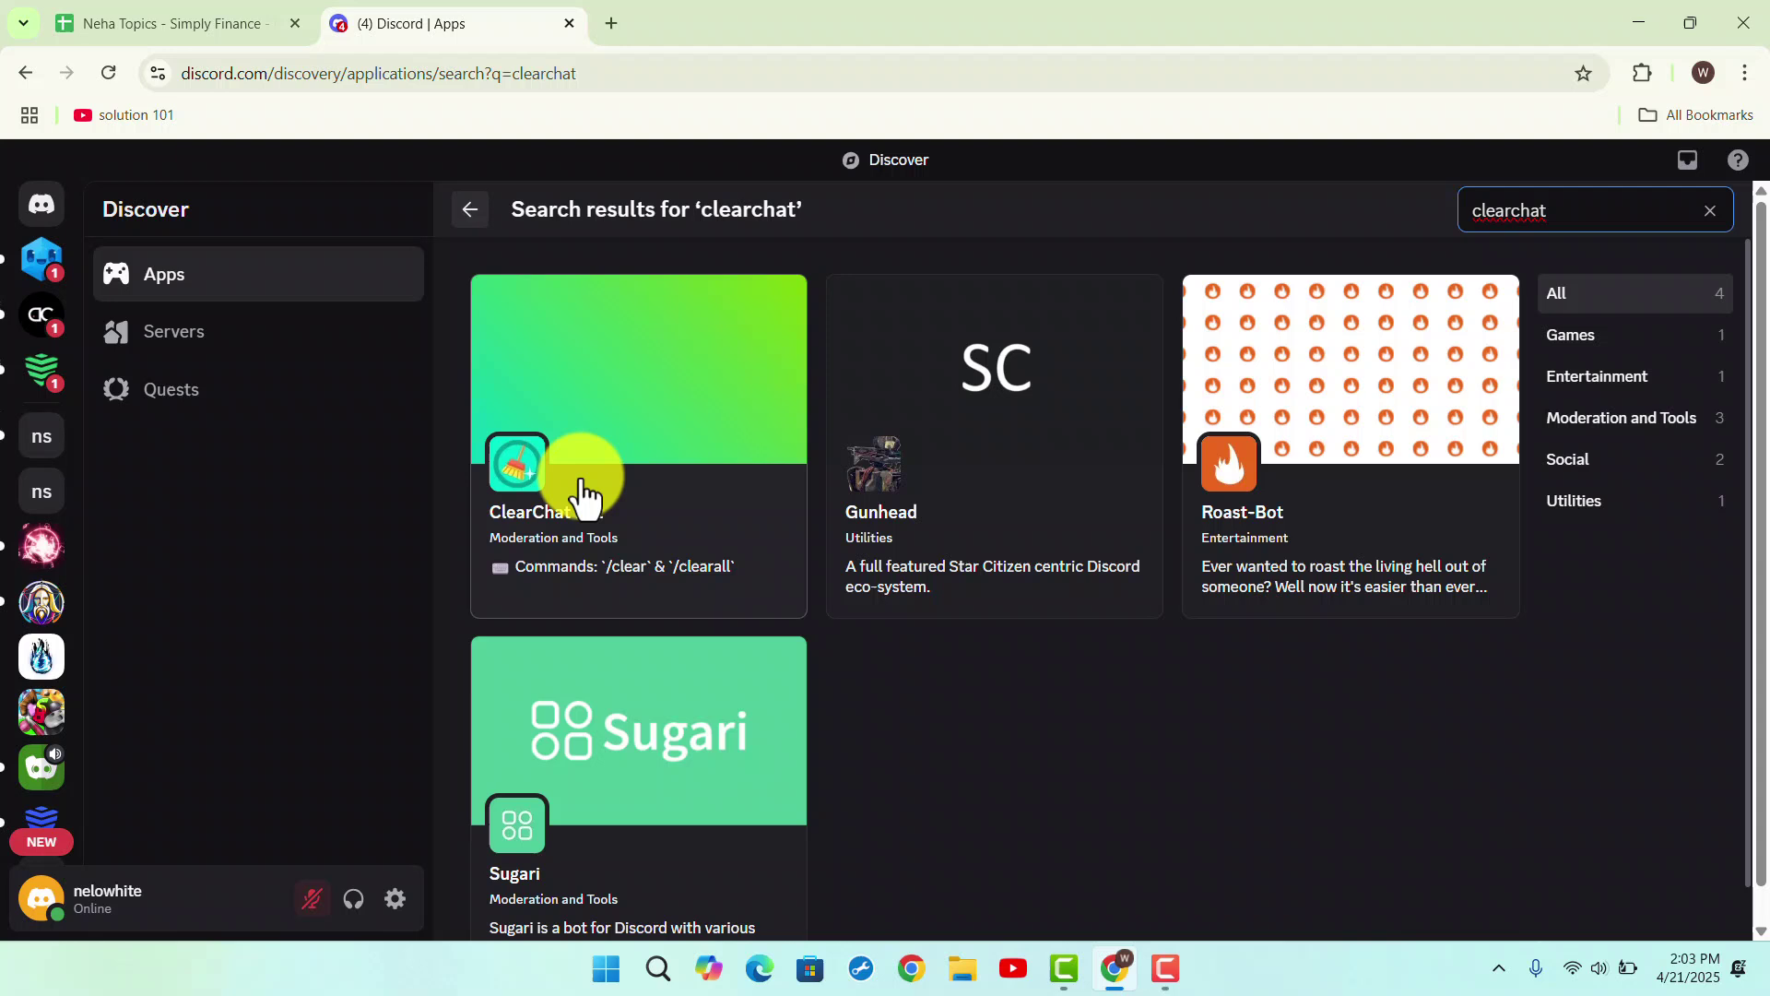
Start adding ClearChat Bot and pick nelowhite's server as its destination.
click(579, 497)
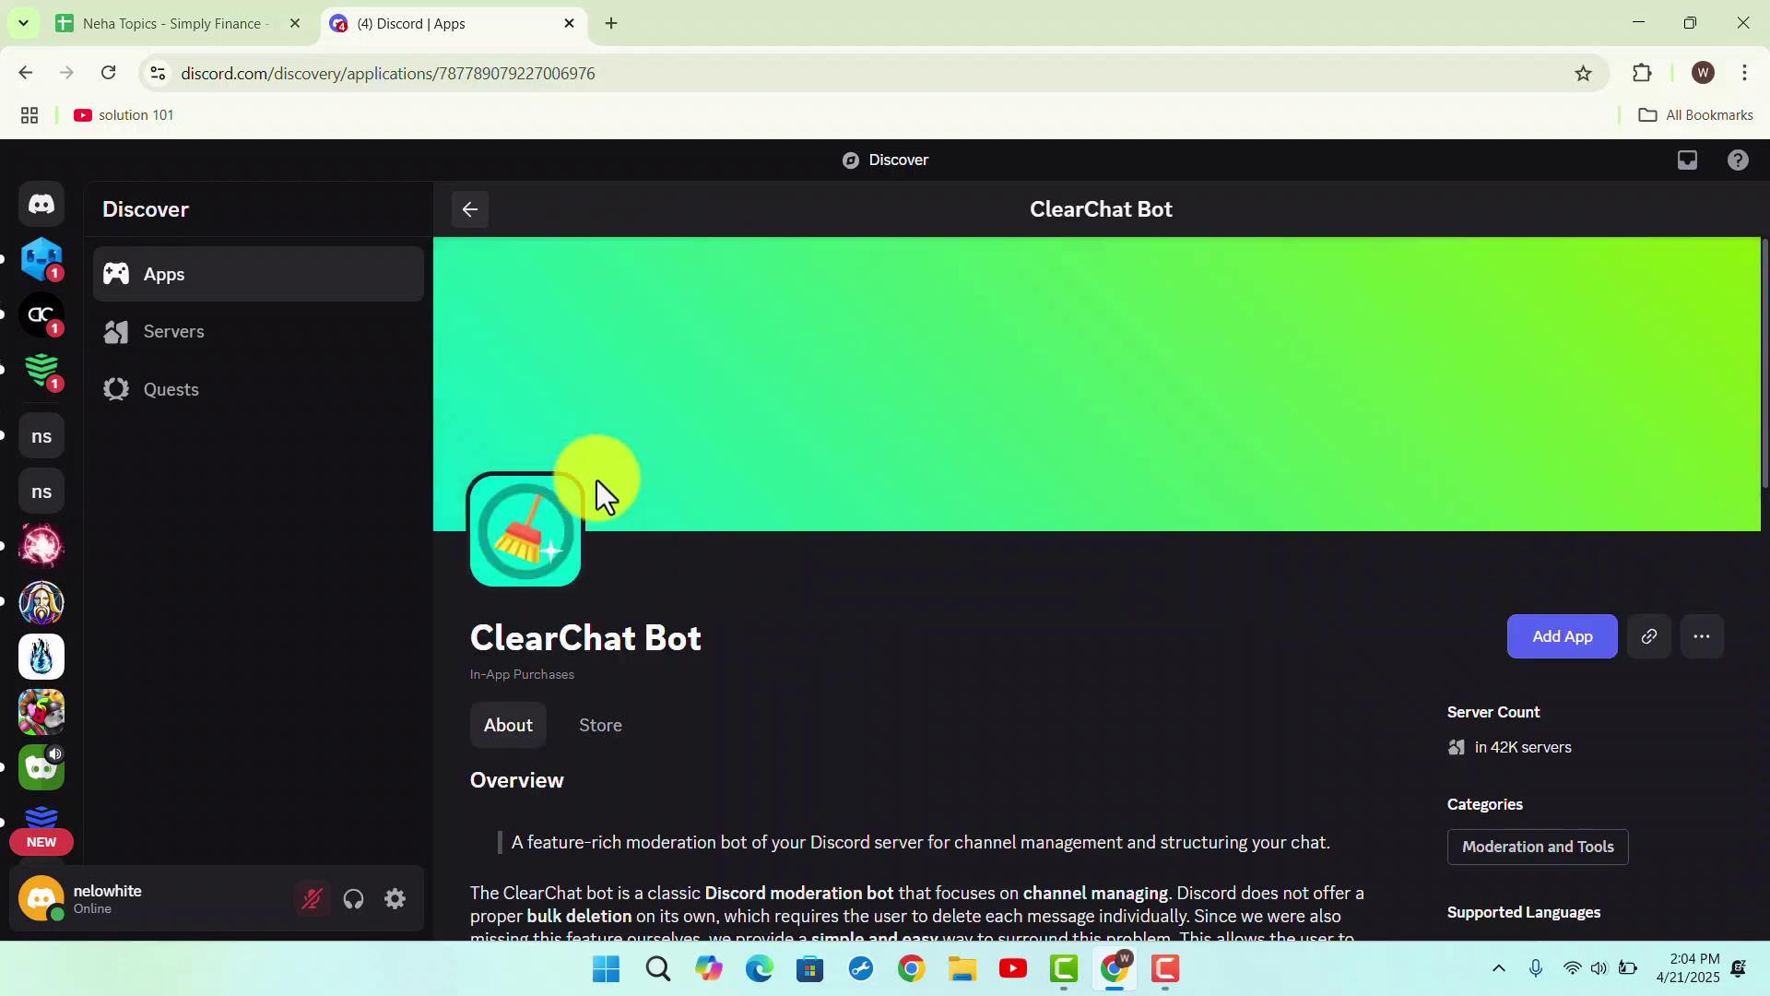
click(1574, 617)
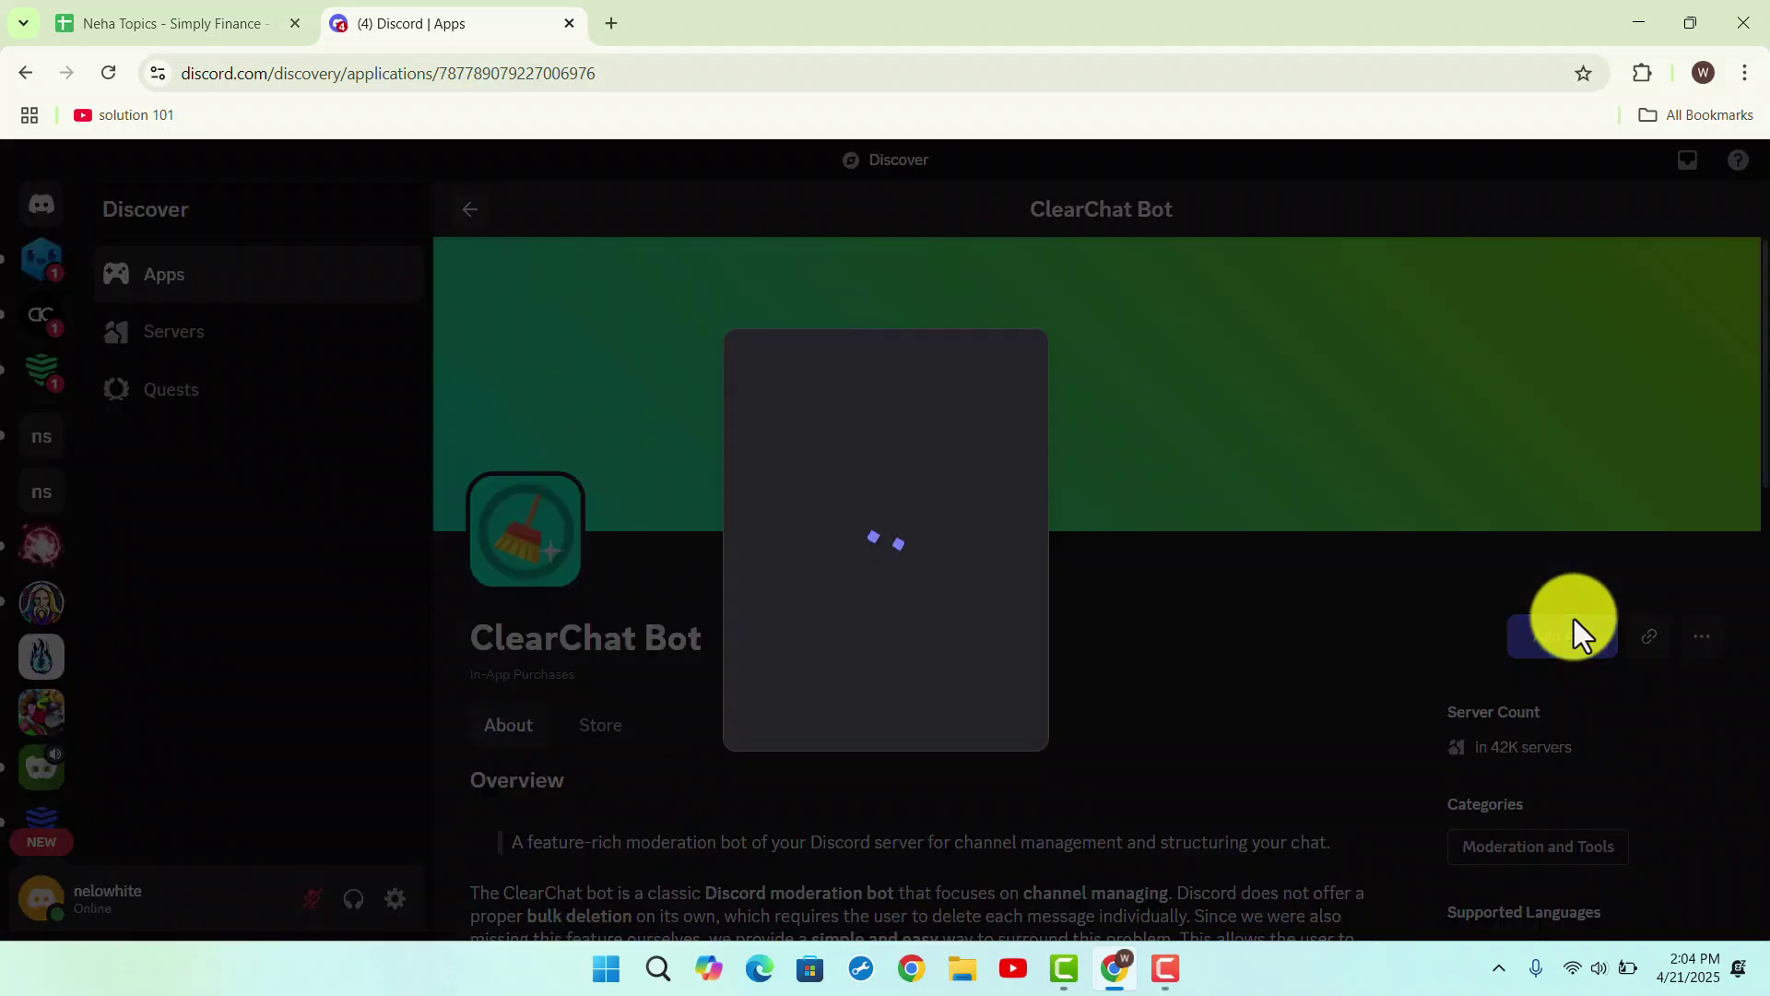
scroll(796, 605, down, 1)
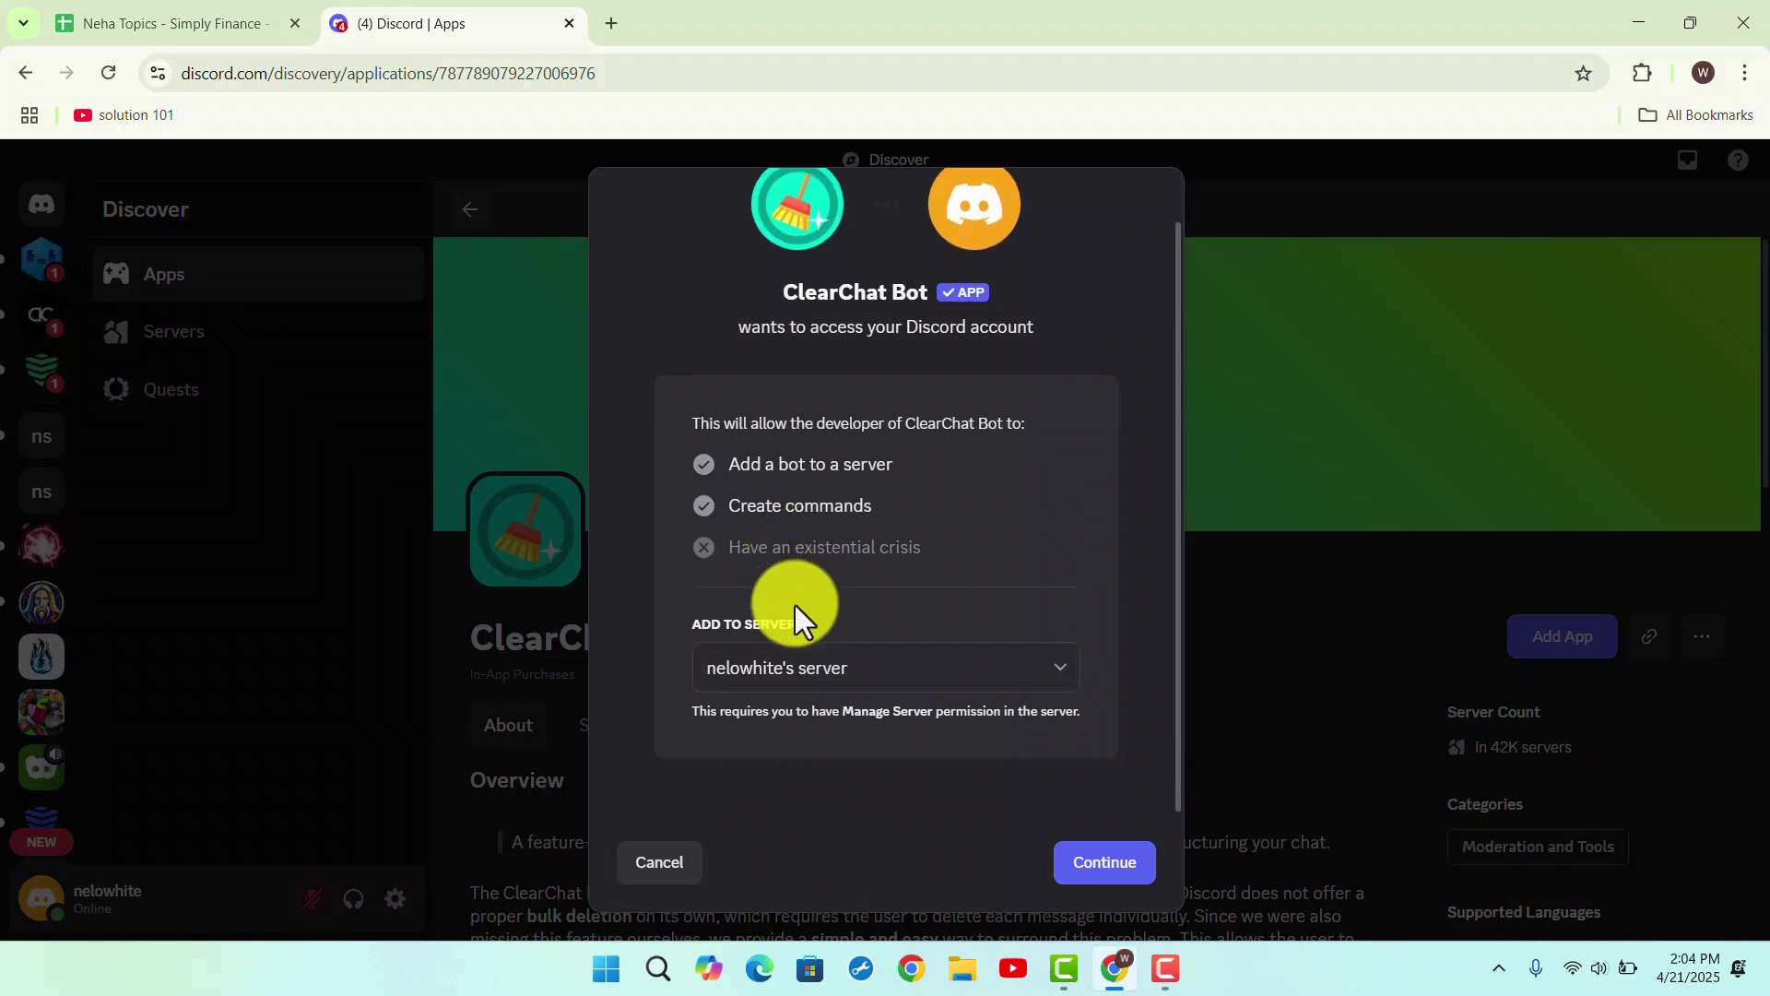
click(839, 667)
click(1103, 864)
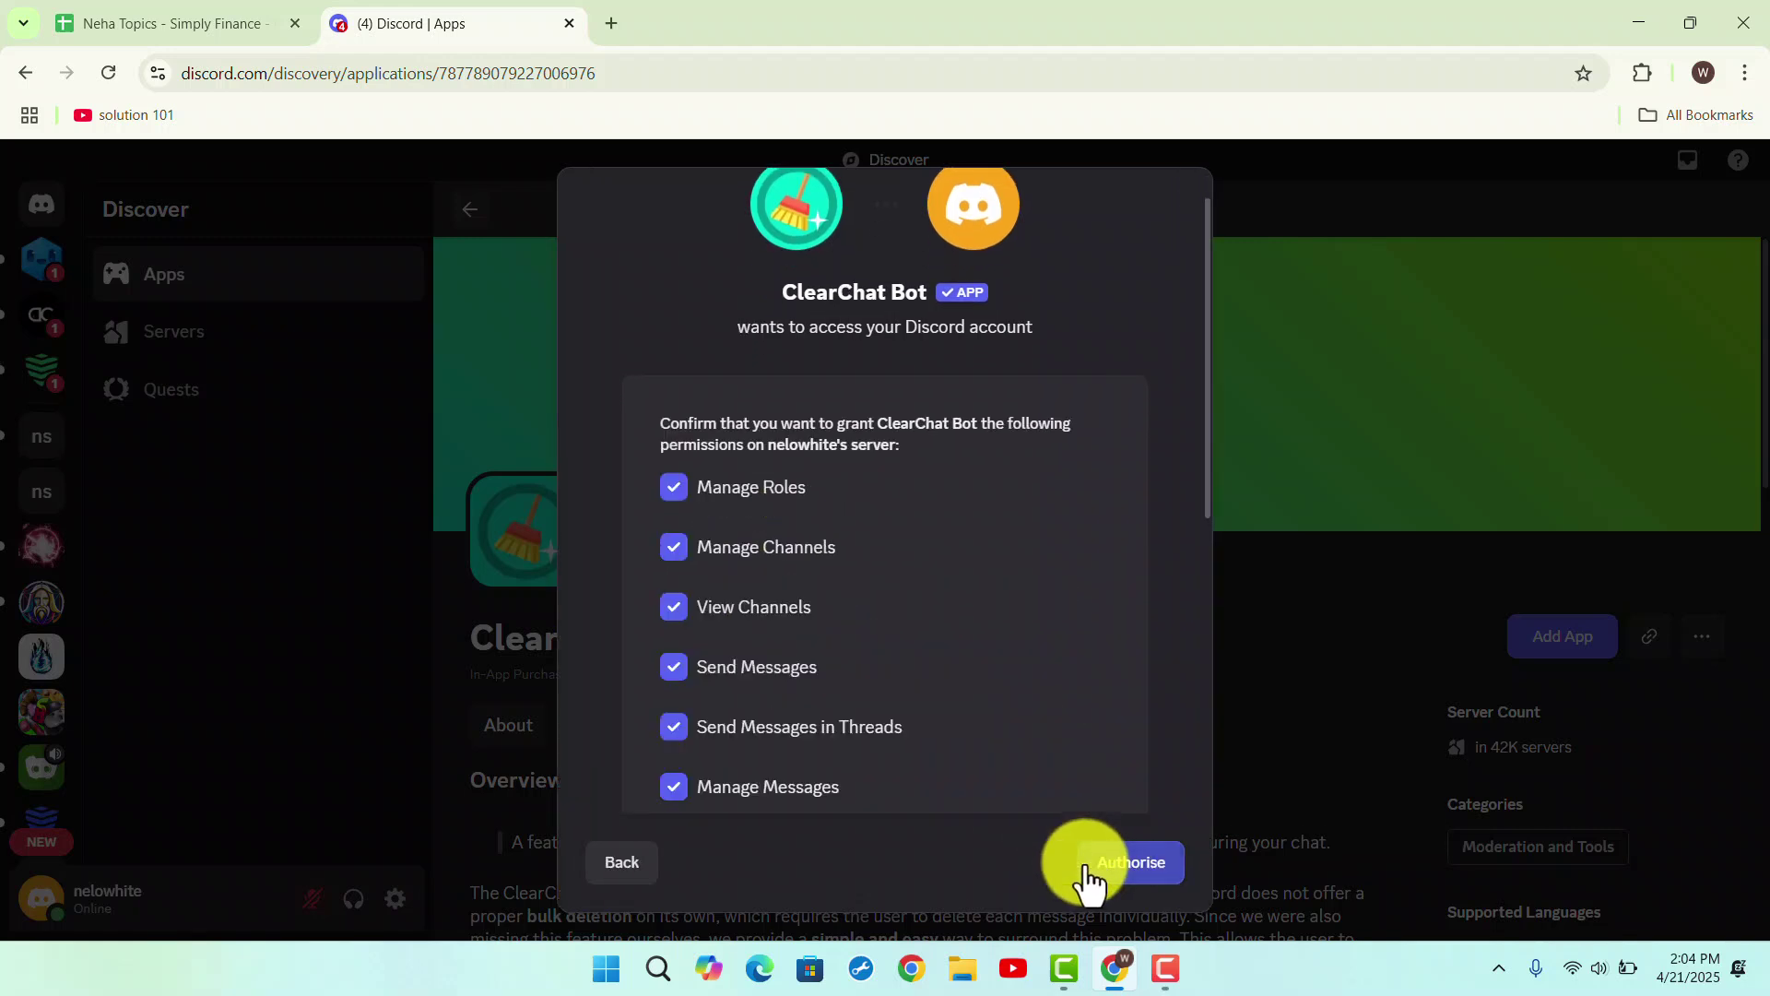
scroll(1106, 868, down, 3)
Authorise the bot's listed permissions, pass the captcha, and return to nelowhite's server.
click(1167, 874)
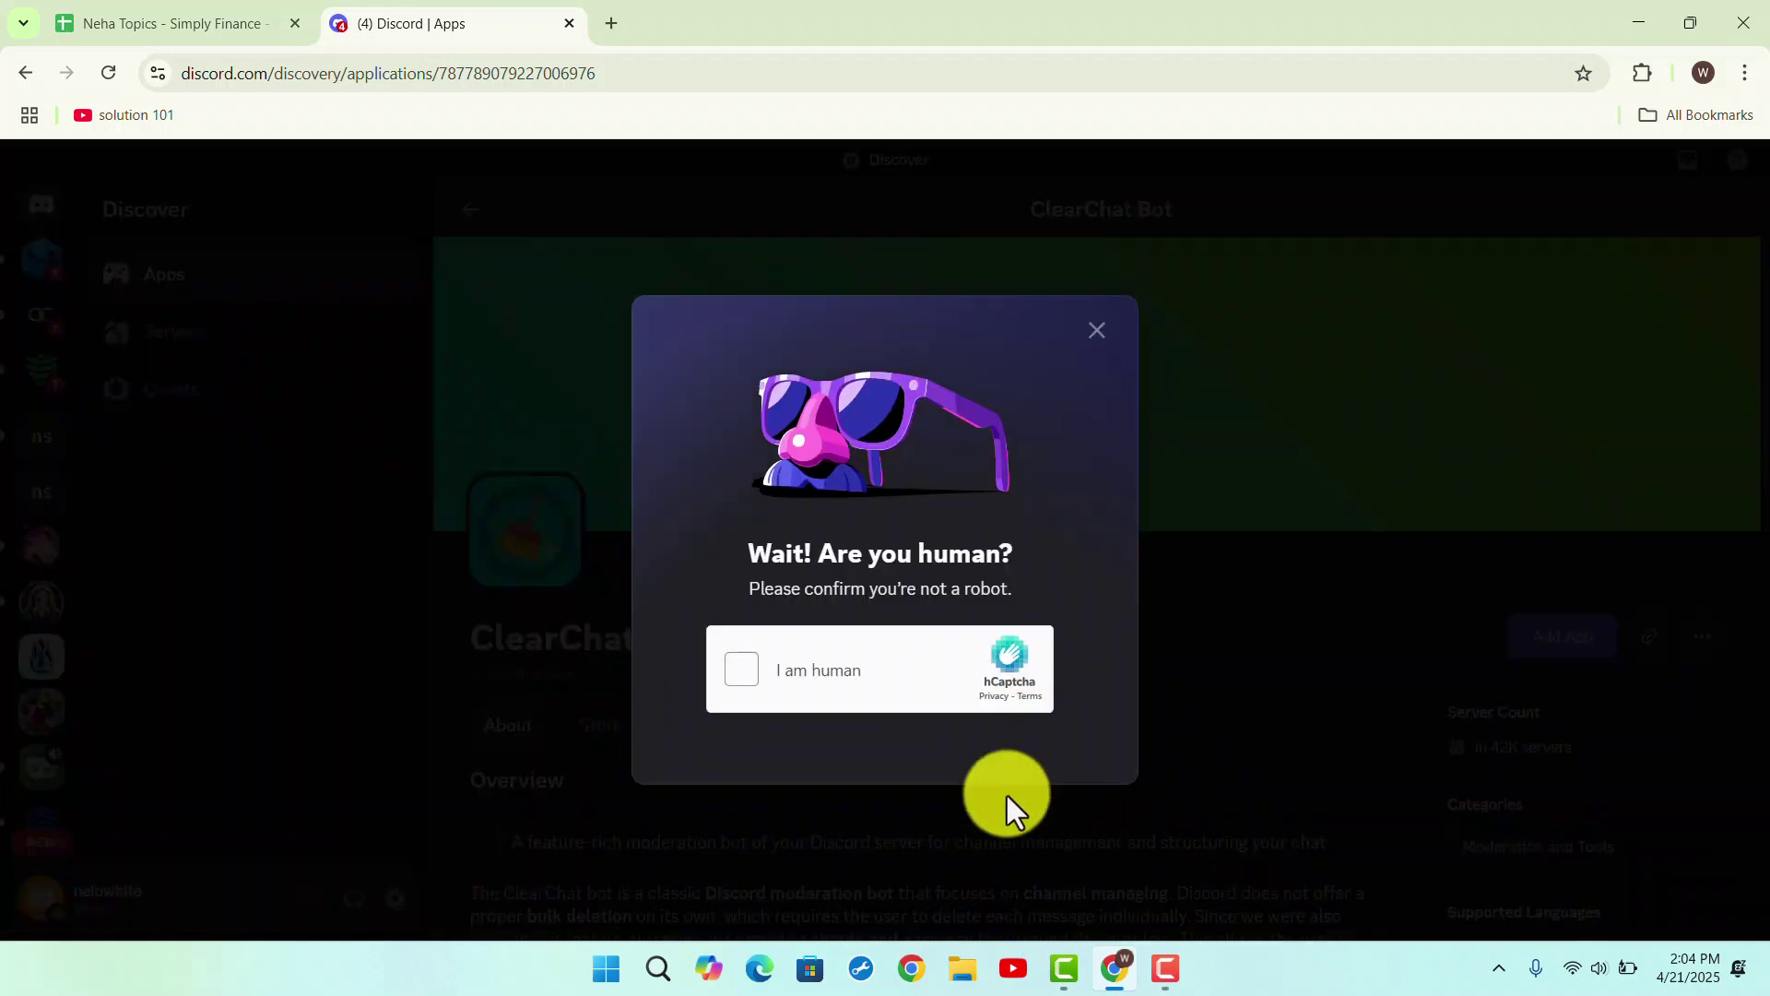
click(737, 665)
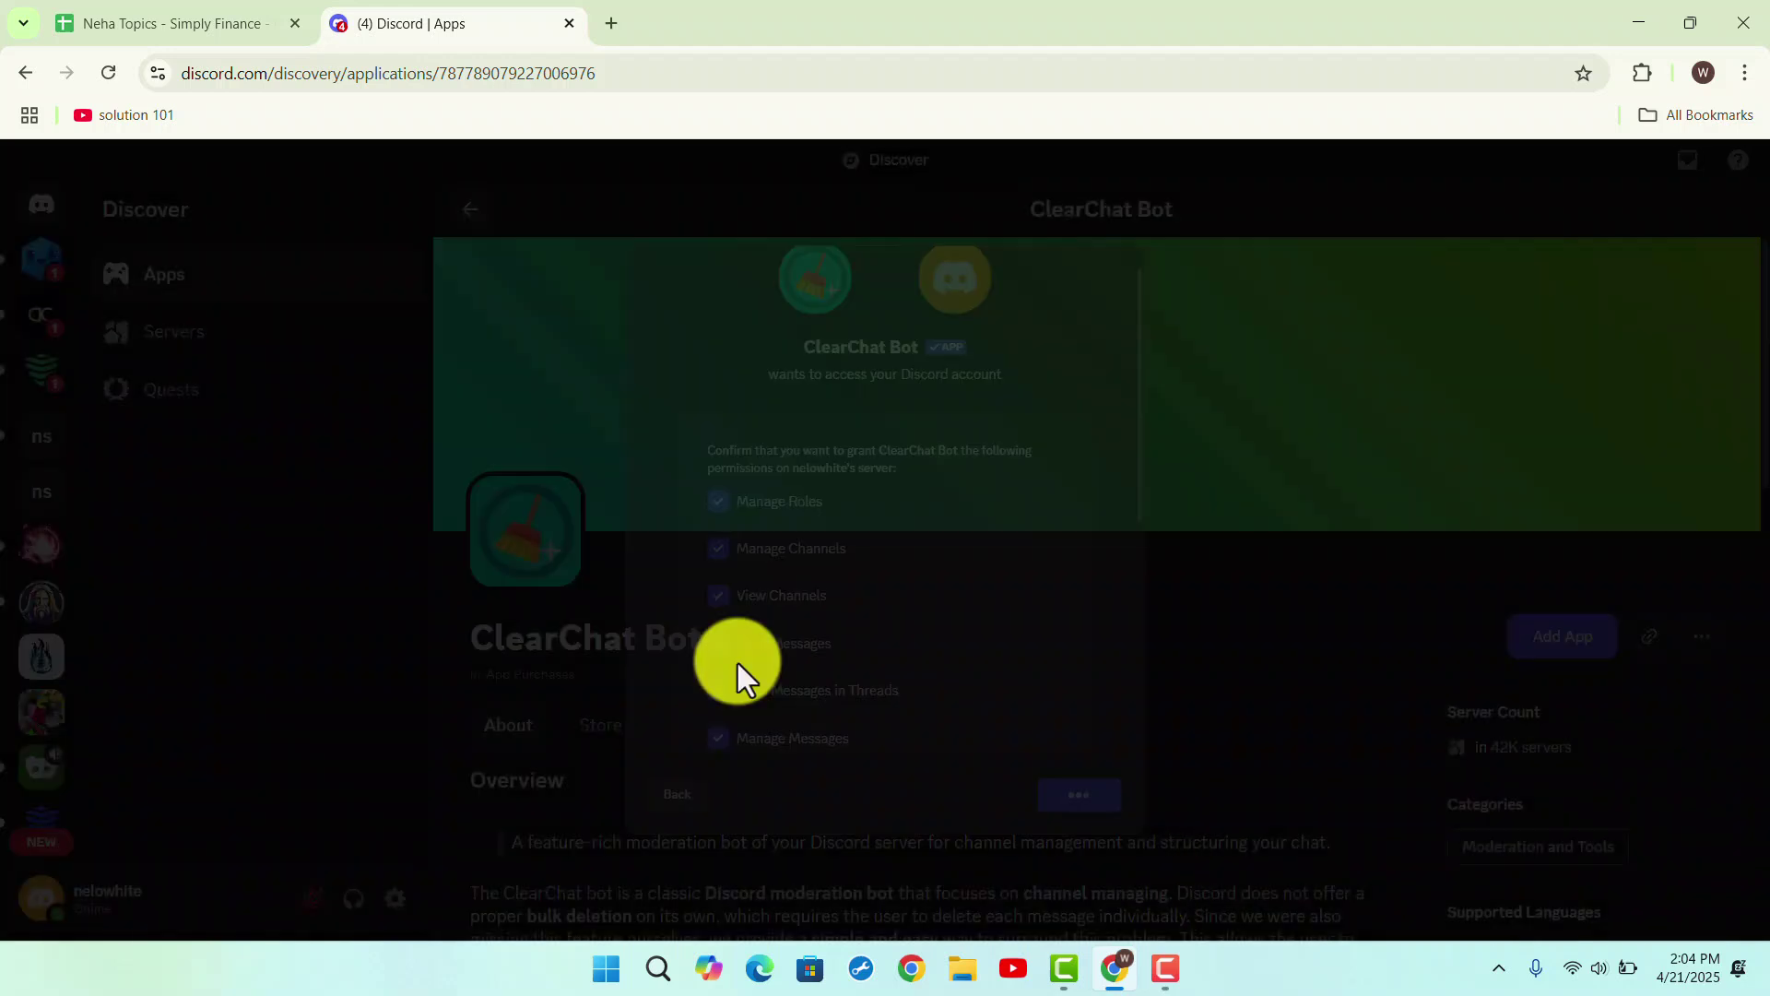
click(1142, 875)
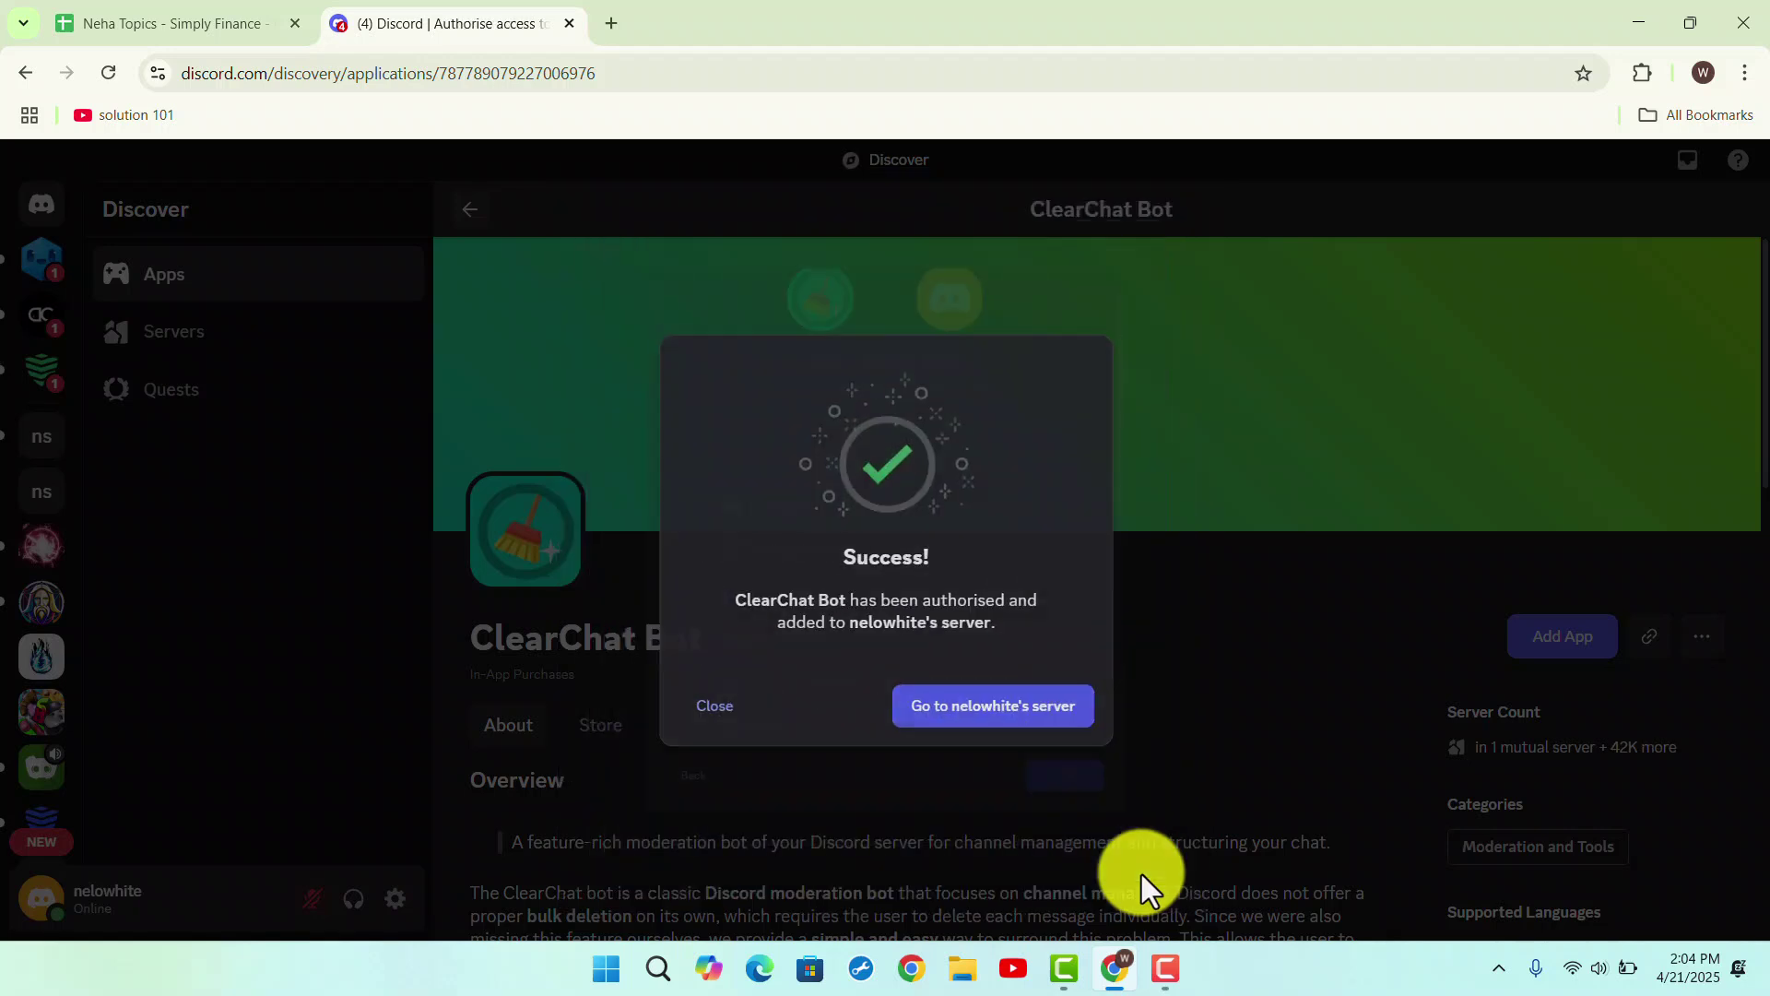
click(1011, 735)
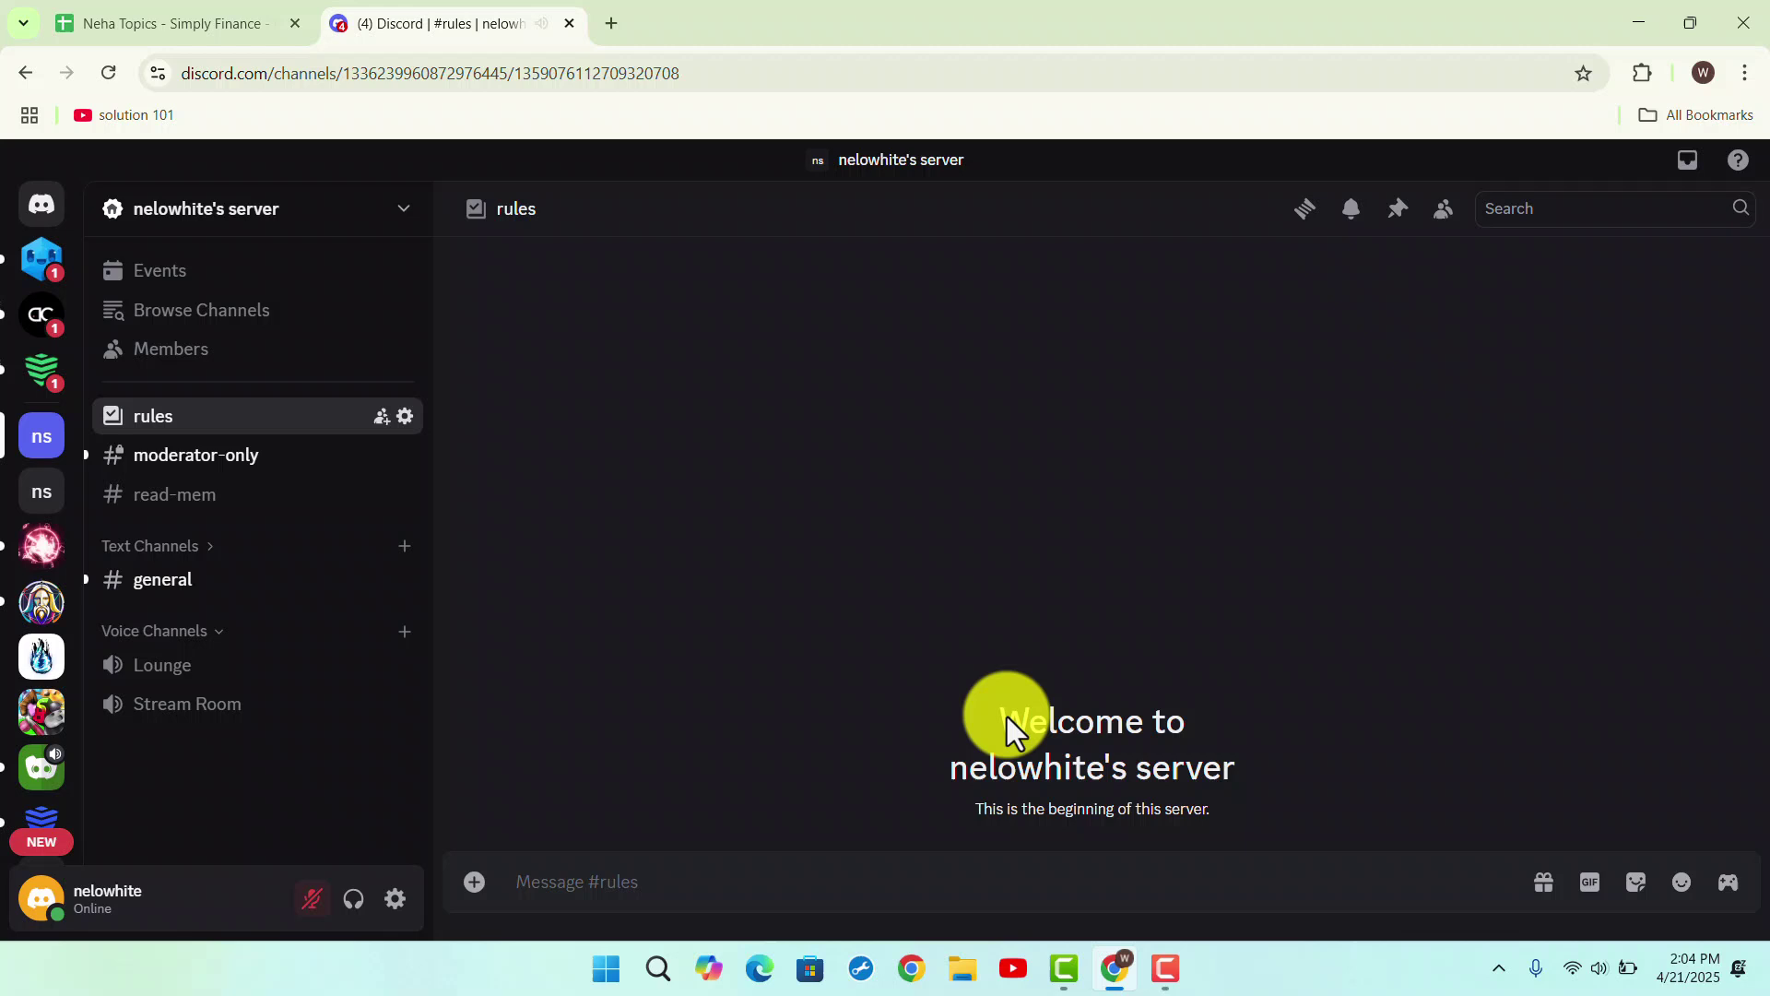
Show the Roles page in nelowhite's Server Settings.
click(243, 212)
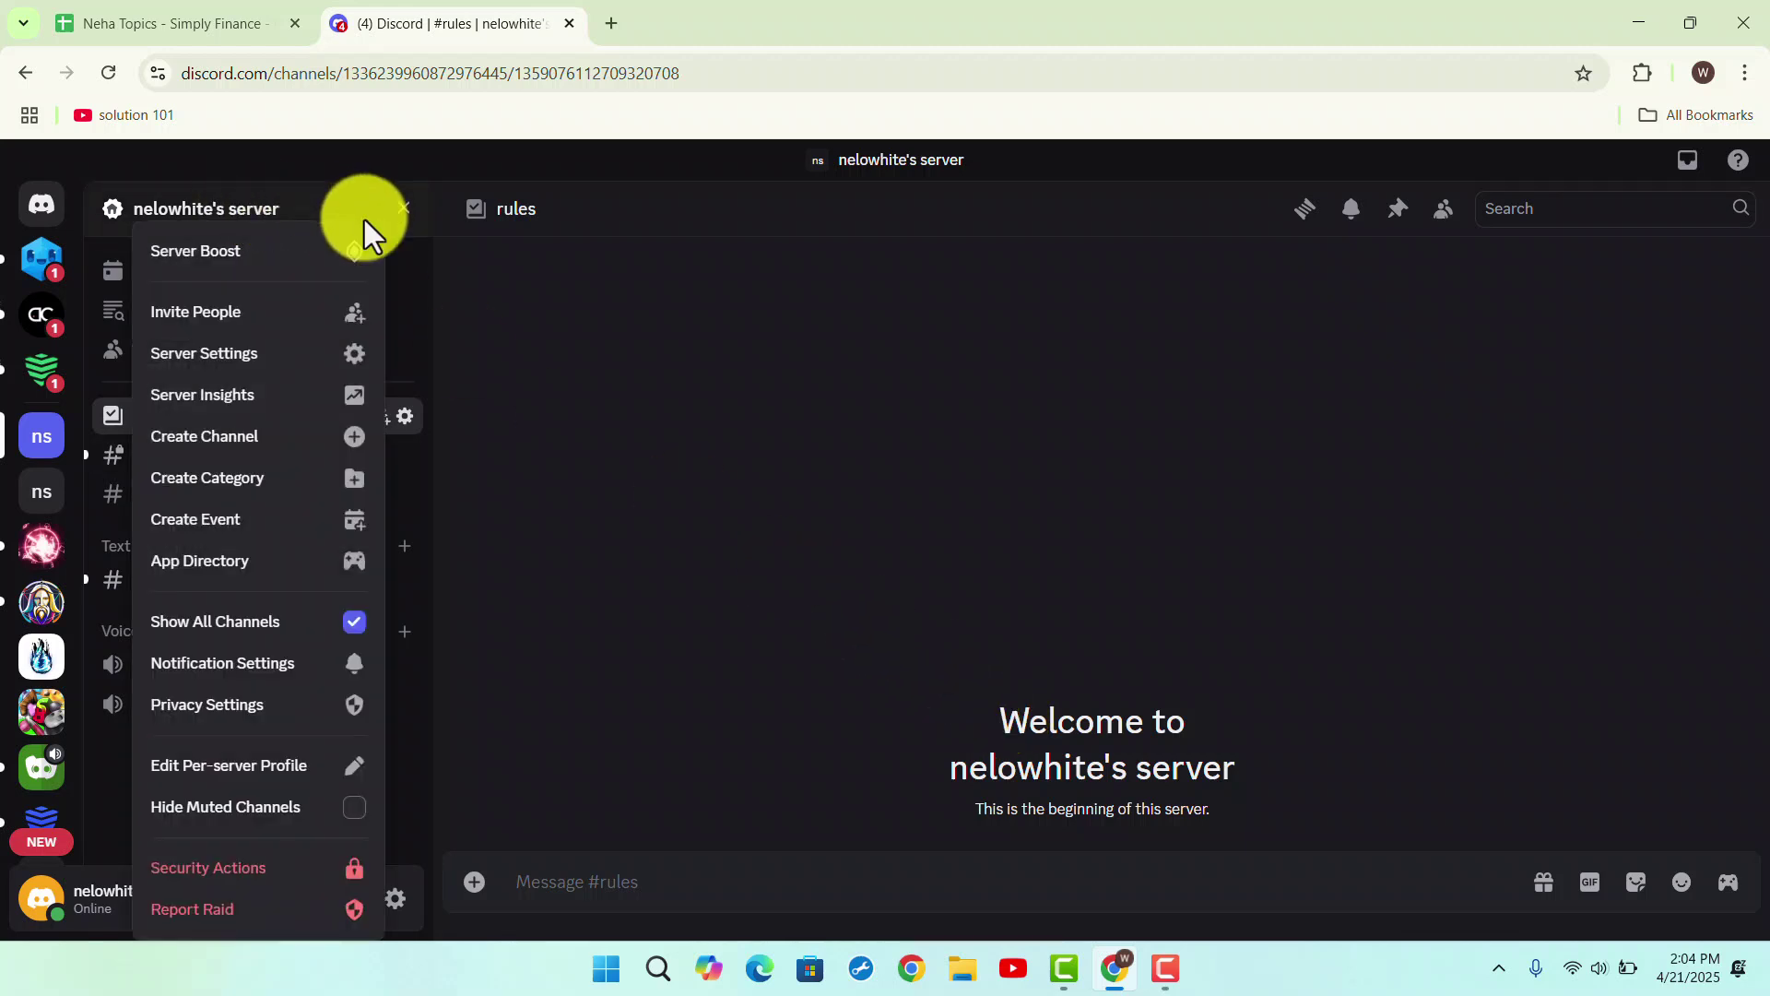
click(209, 357)
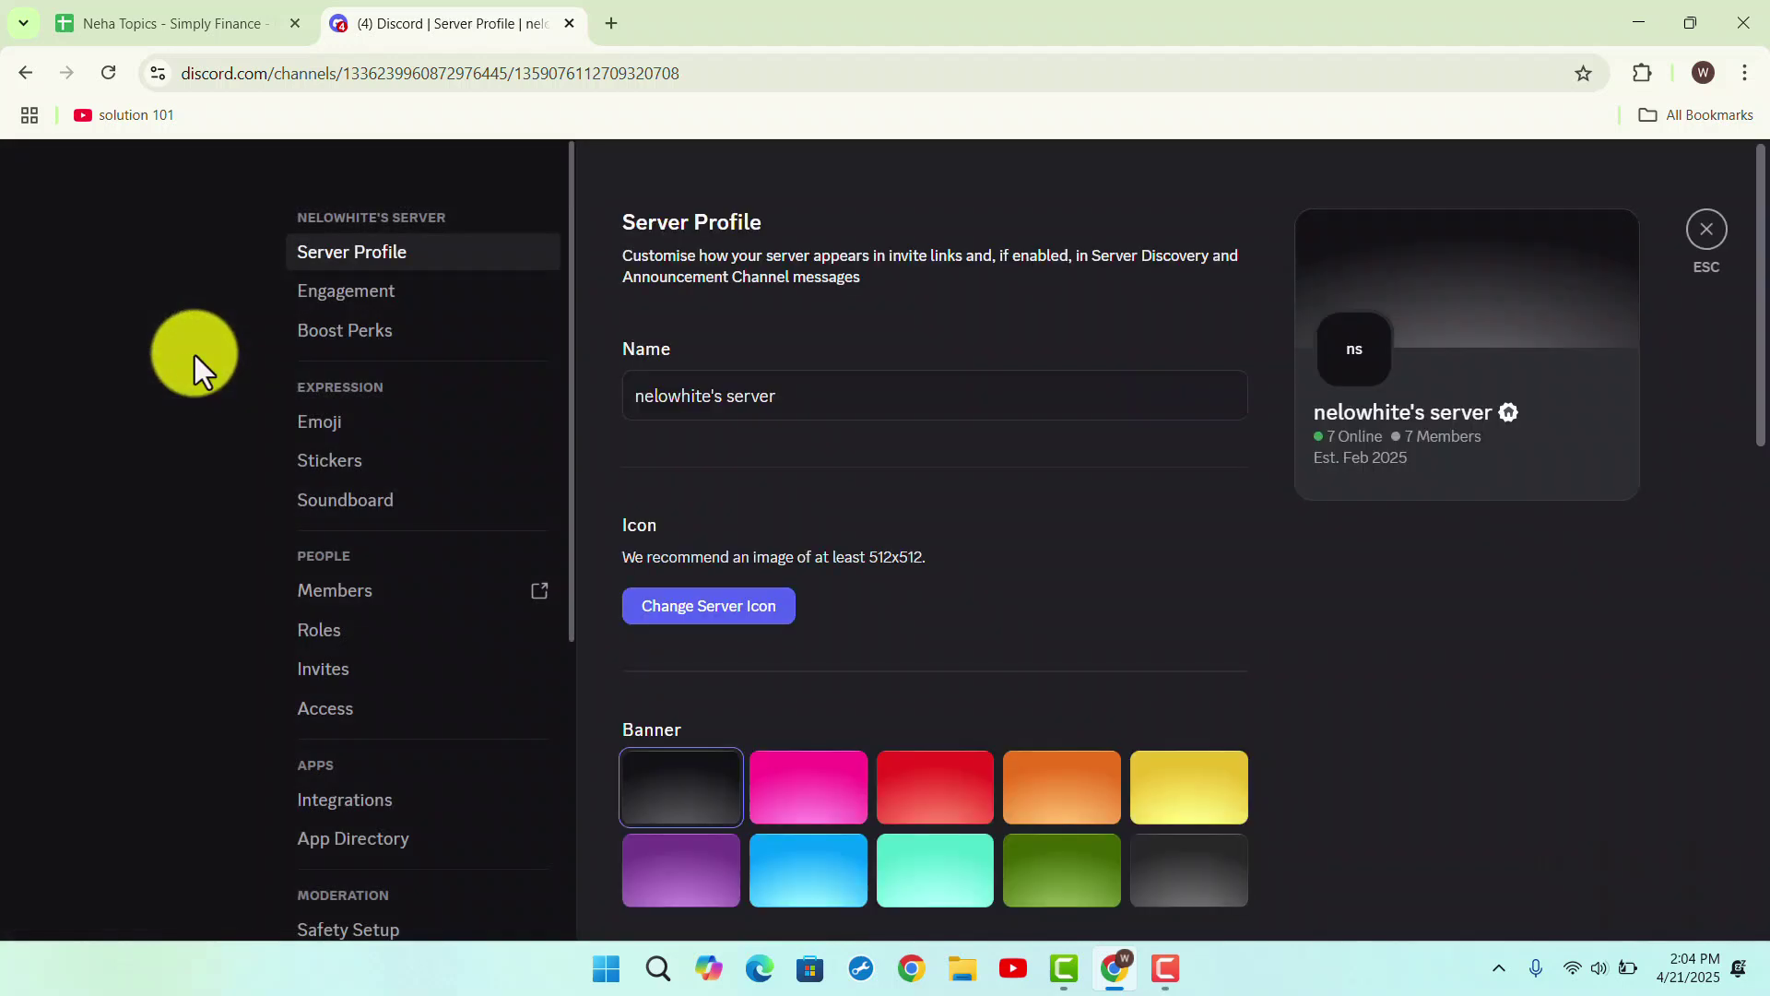
scroll(400, 595, down, 1)
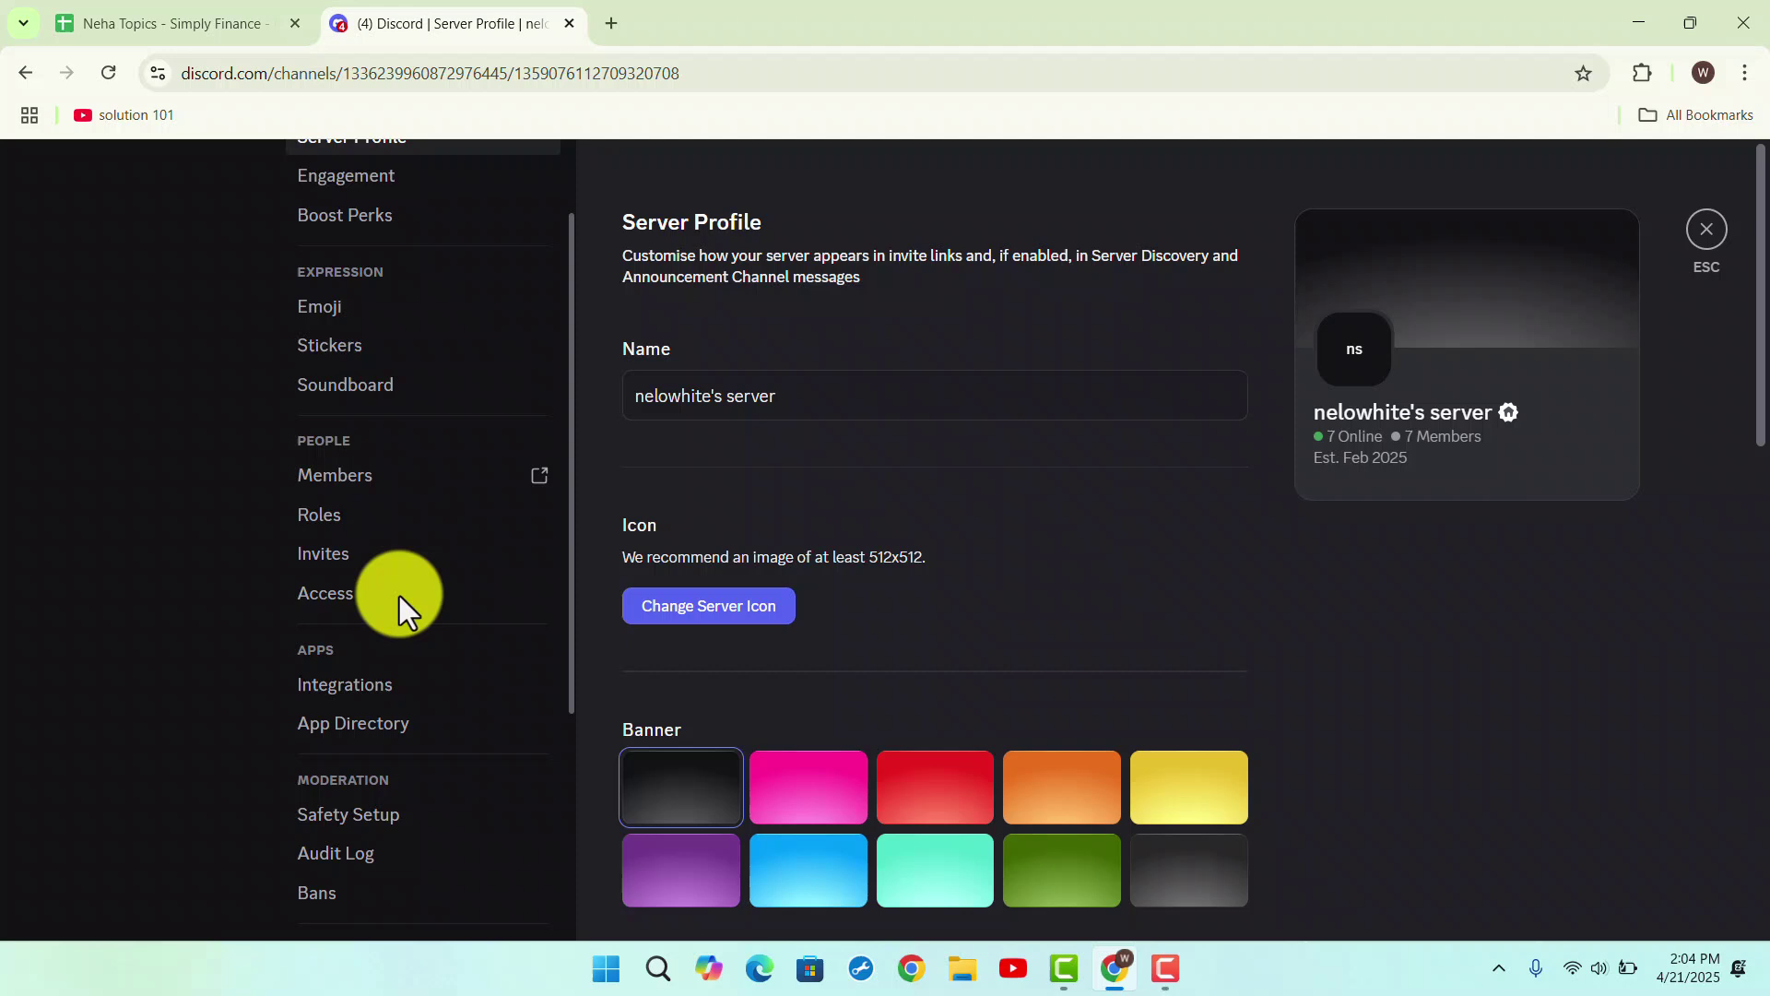
click(321, 515)
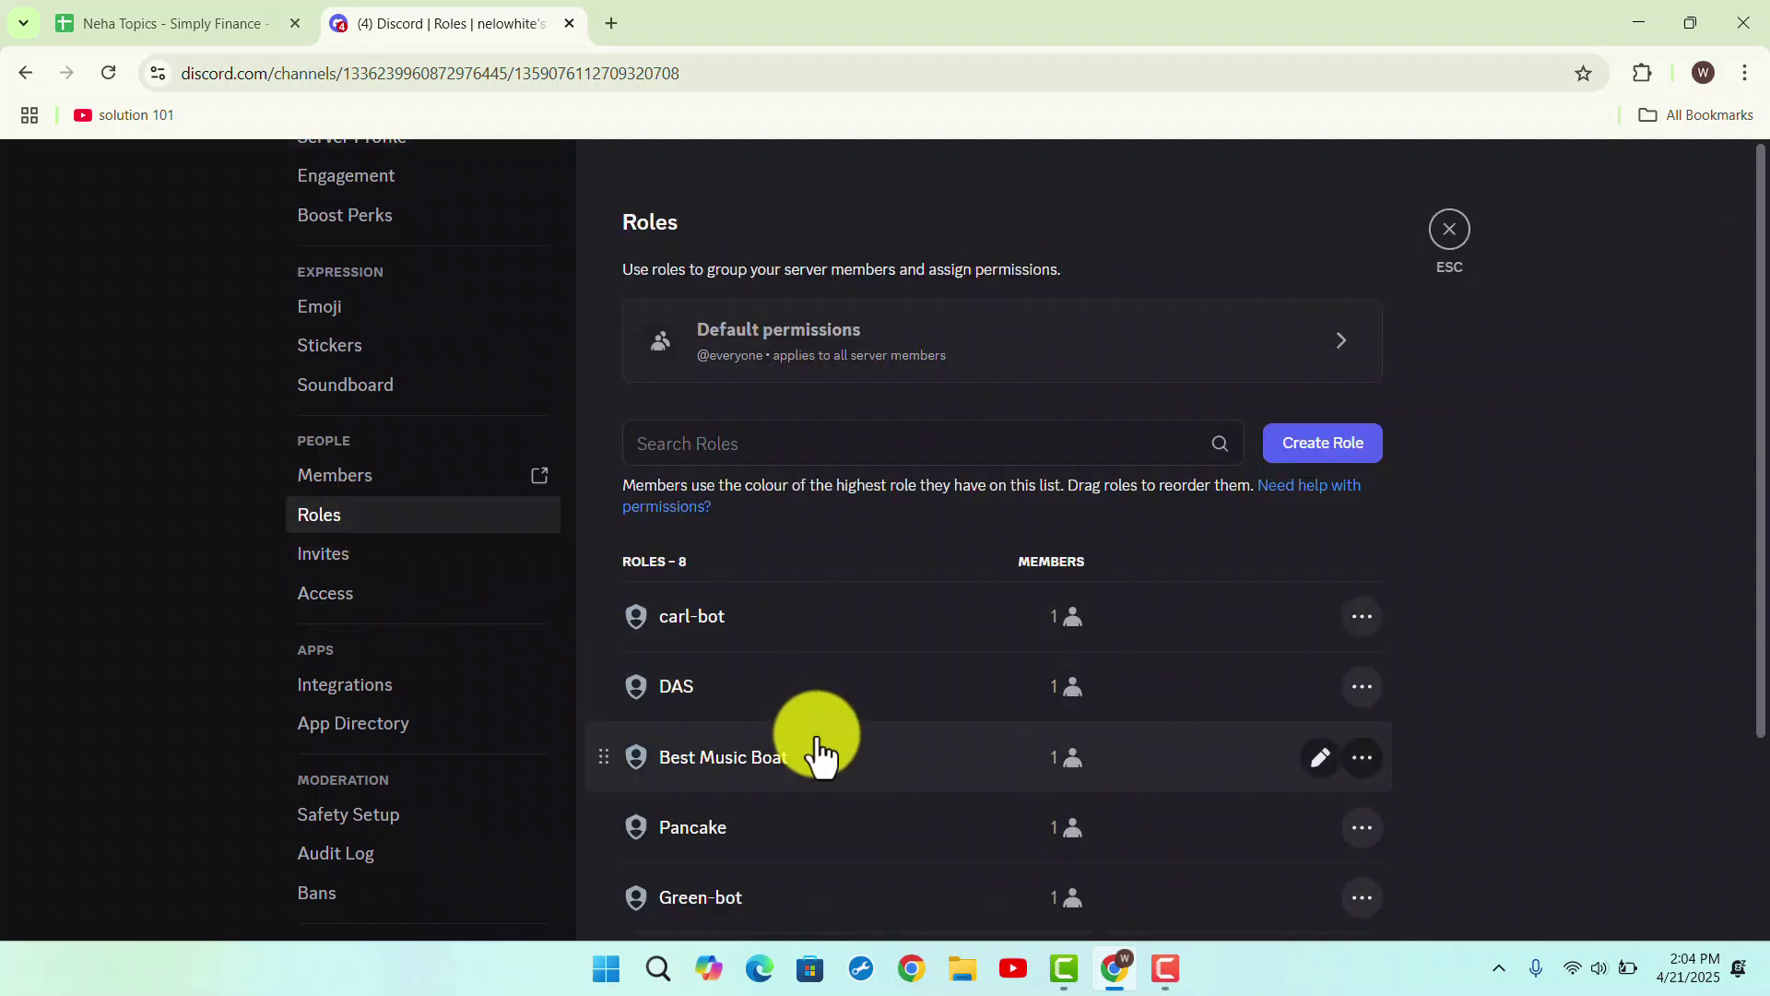
scroll(821, 753, down, 2)
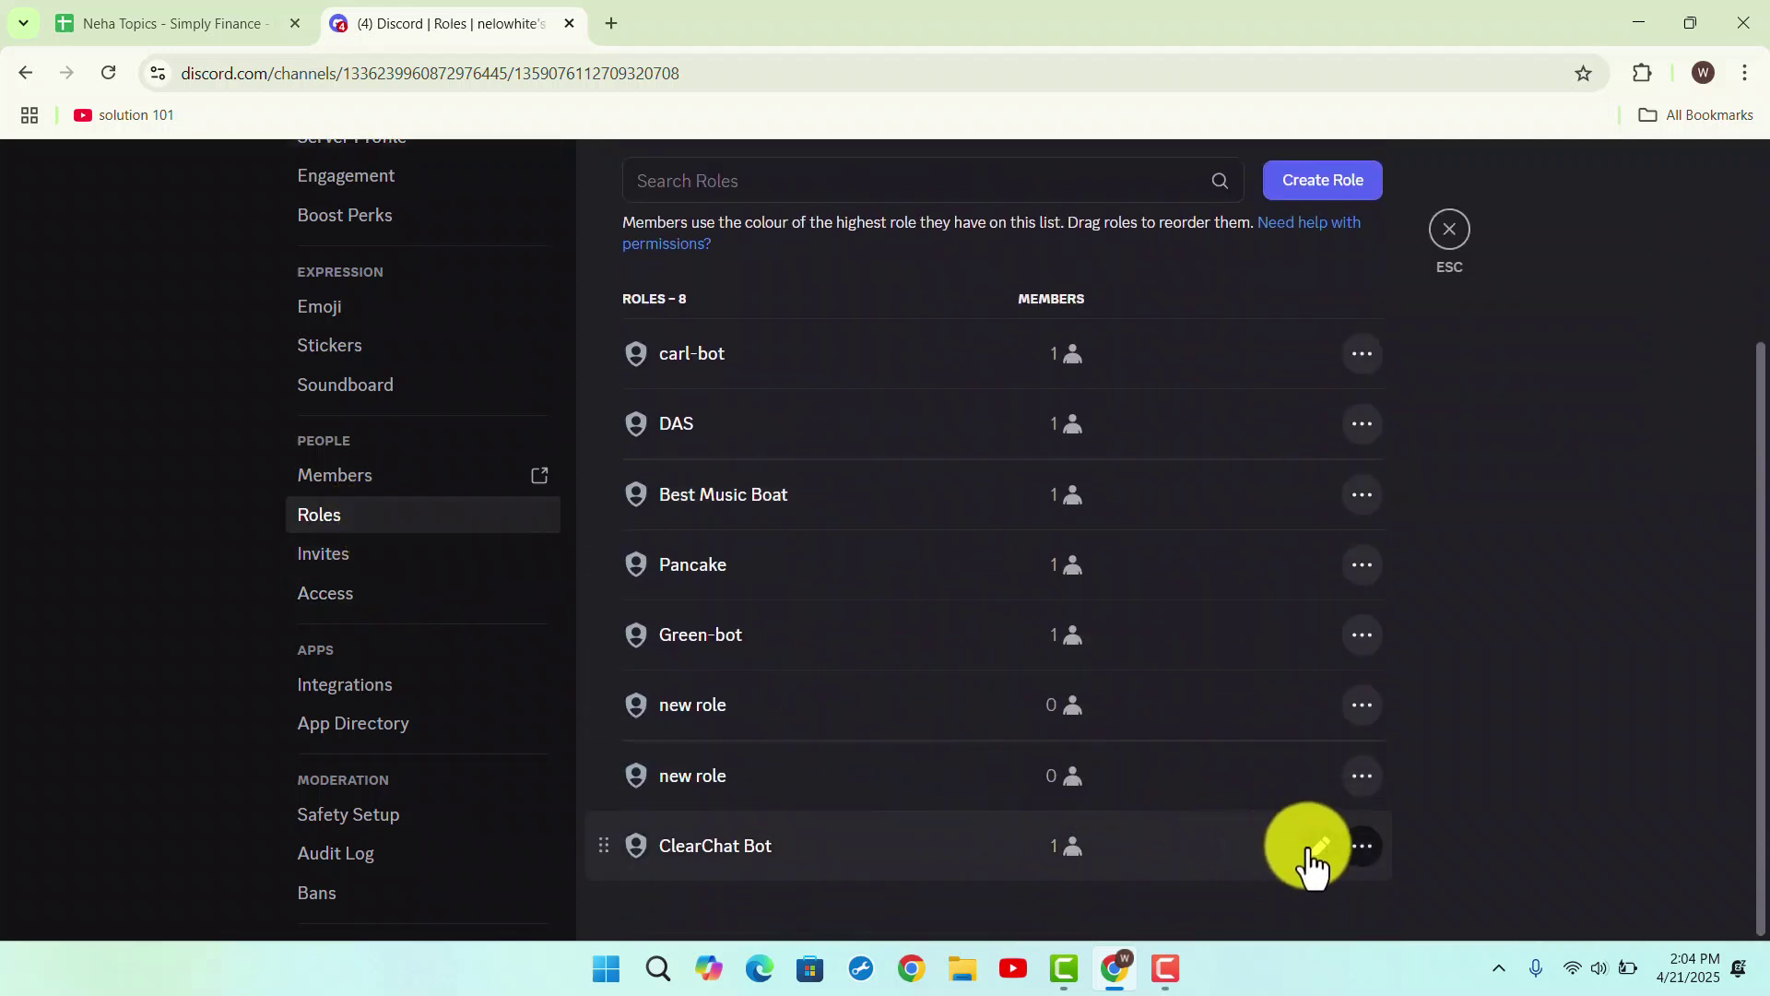
Enable Manage Expressions and Create Expressions on the ClearChat Bot role and save.
click(1313, 849)
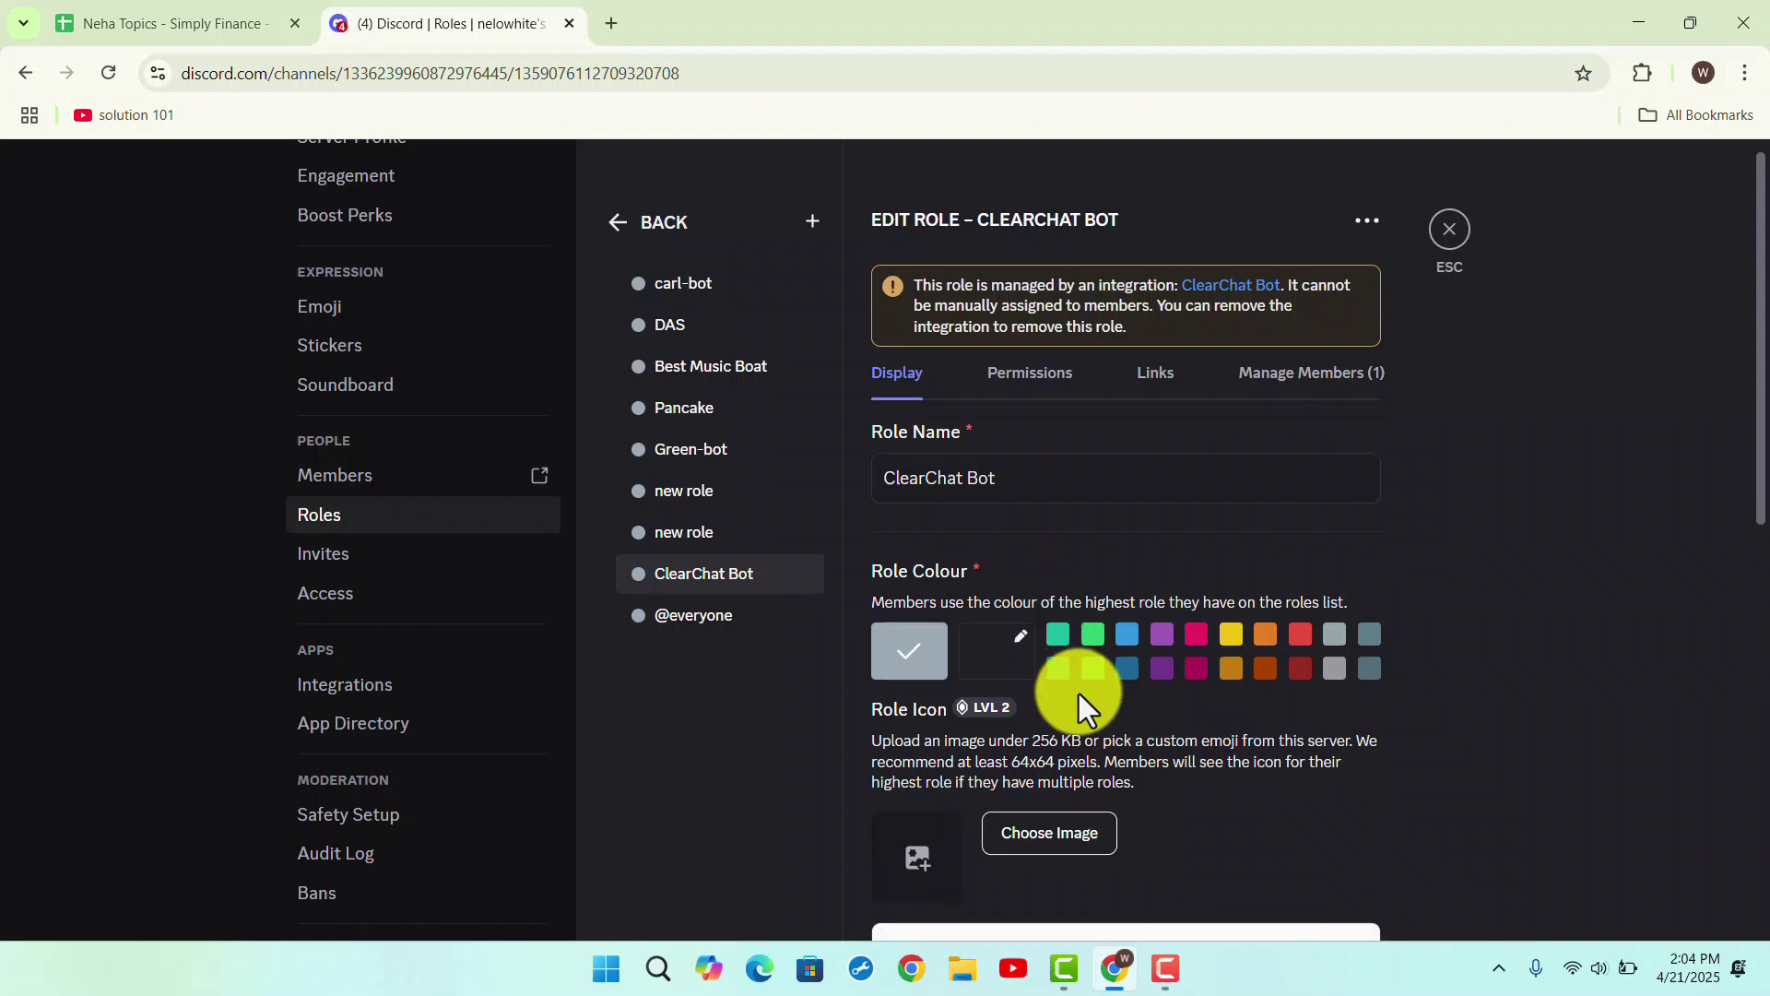
scroll(1079, 705, down, 5)
scroll(1079, 706, down, 3)
scroll(1079, 694, up, 5)
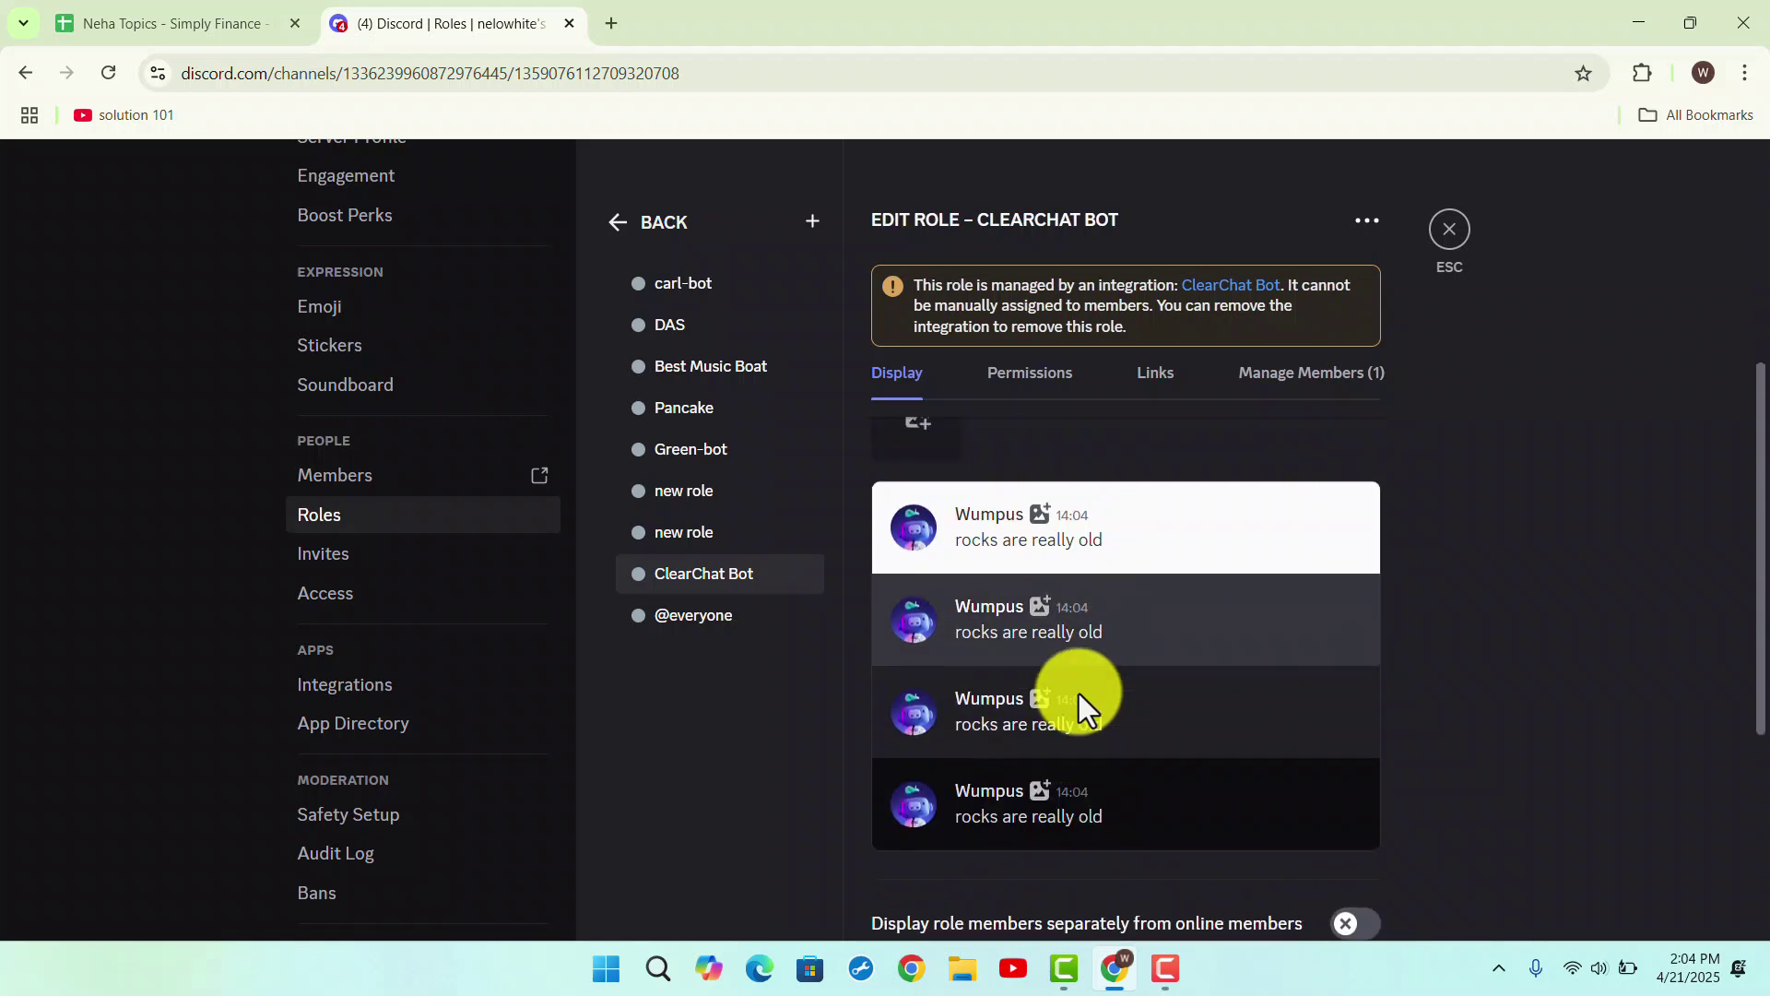
scroll(1079, 693, up, 3)
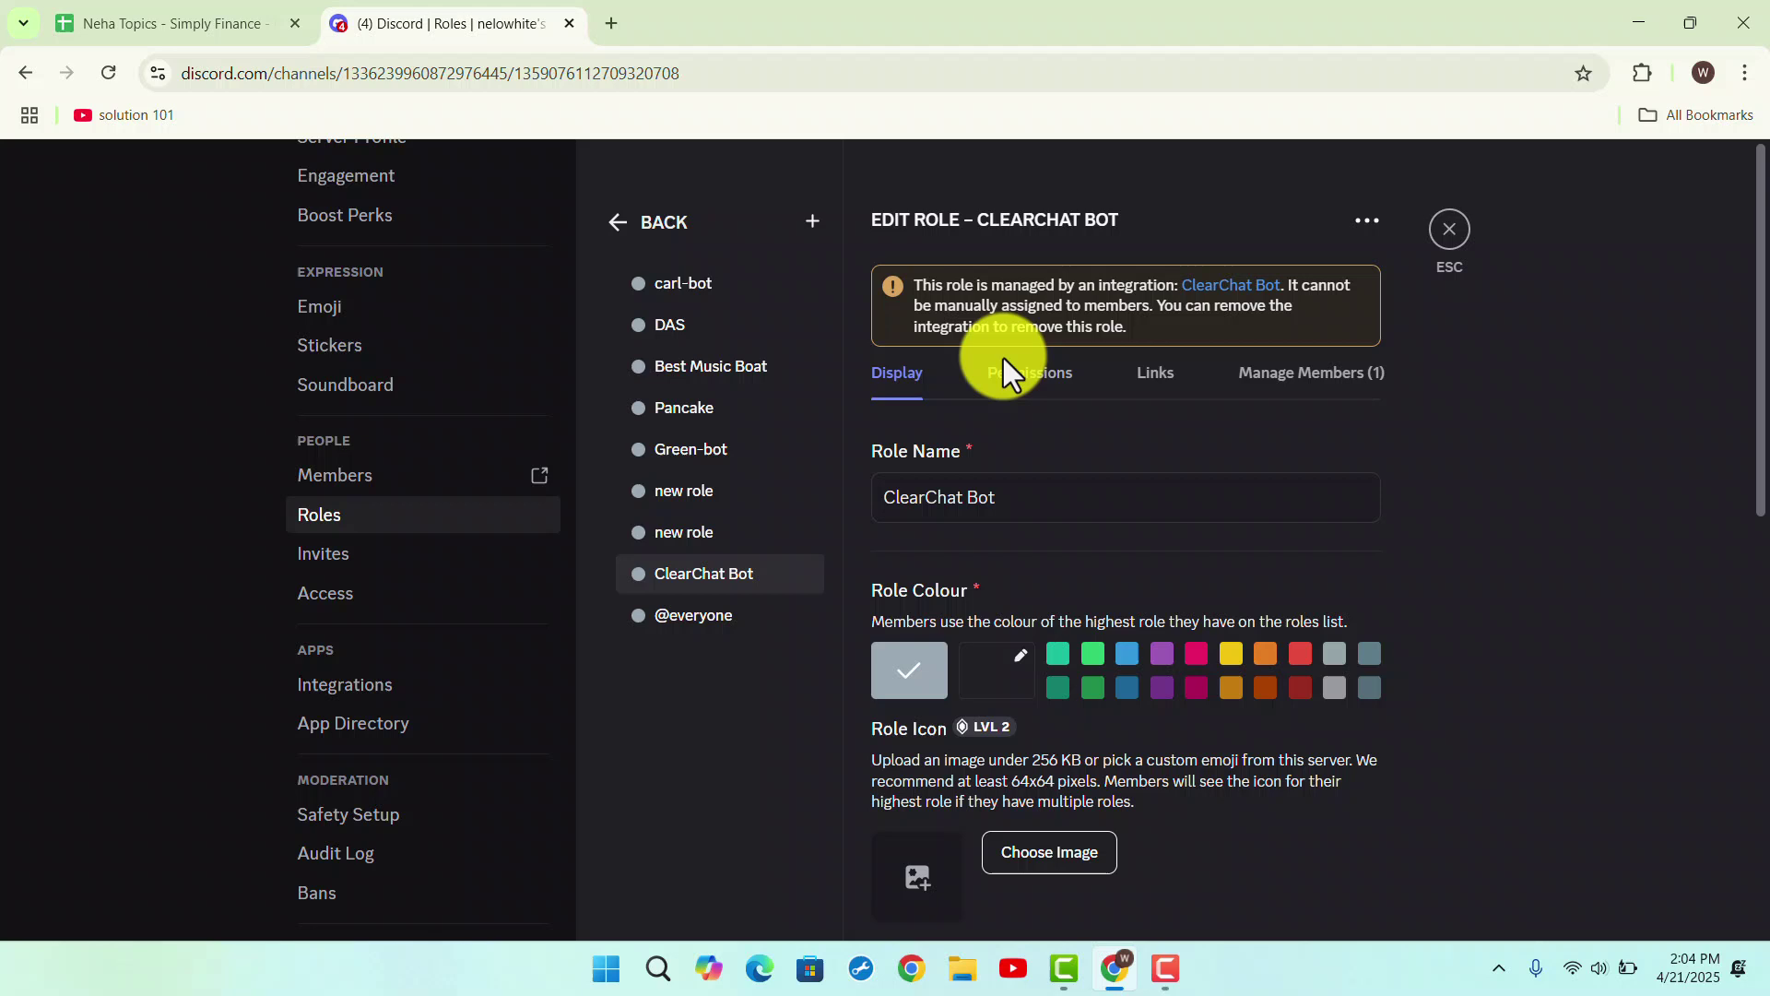
click(1008, 372)
scroll(1012, 368, down, 2)
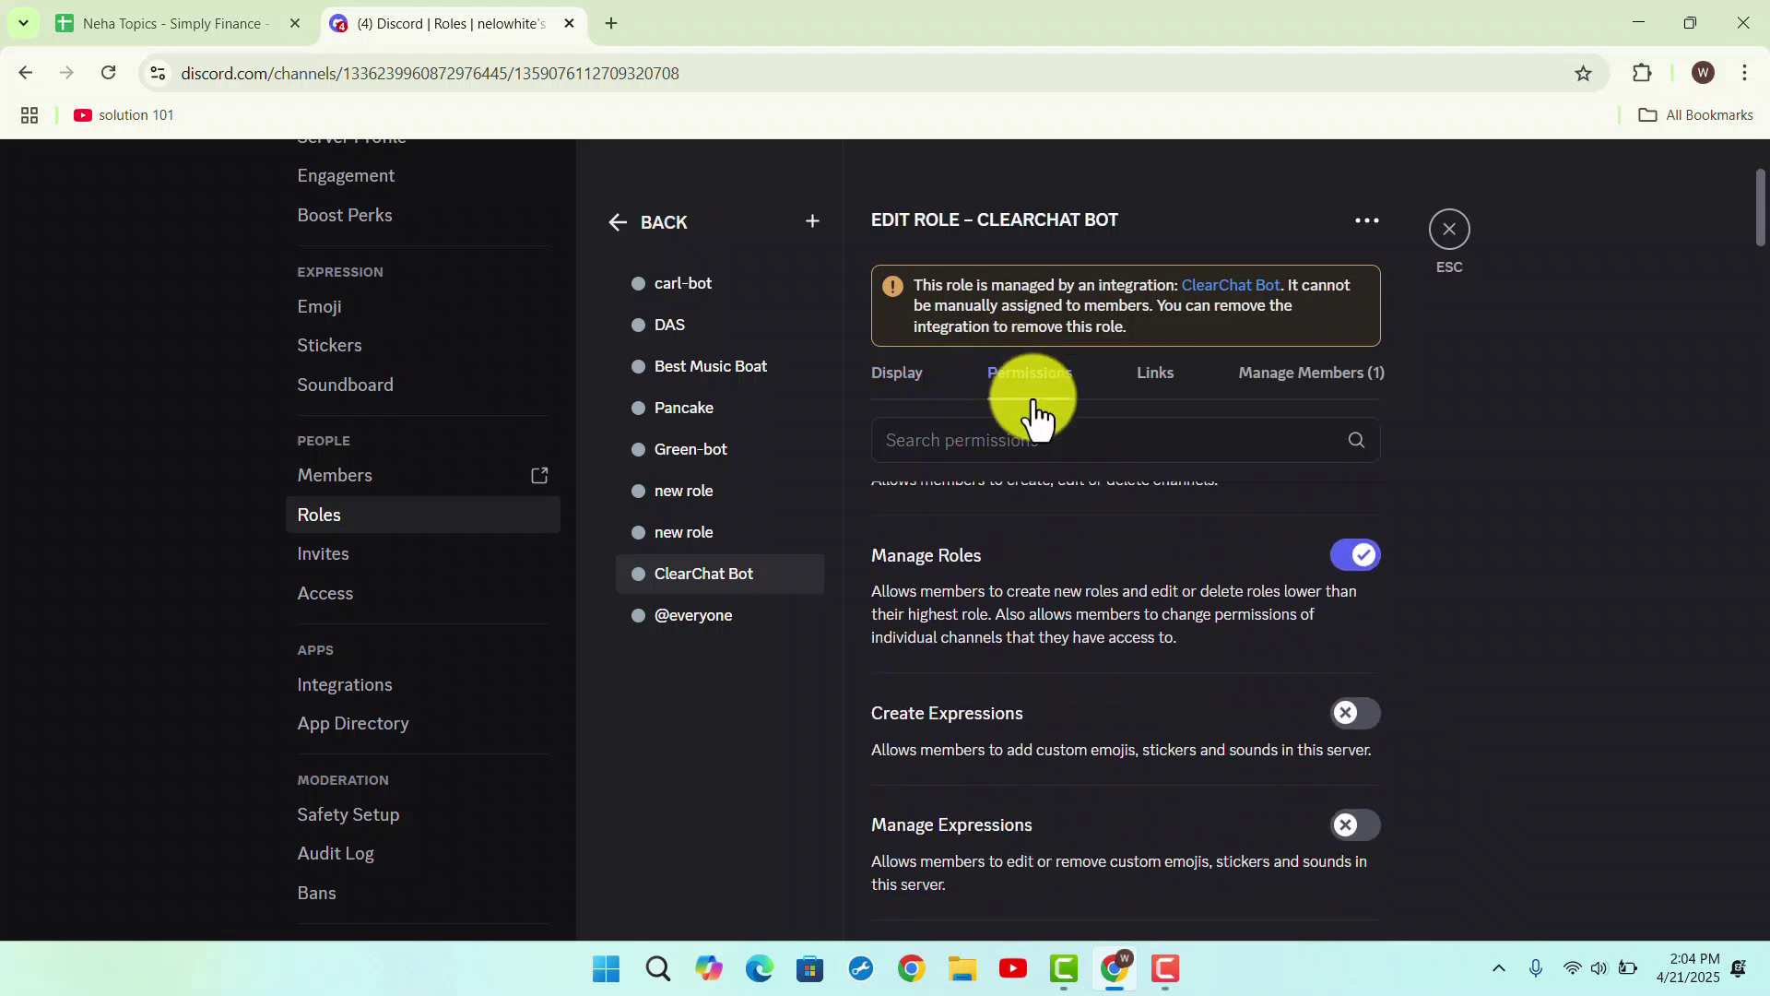
click(1348, 828)
click(1345, 712)
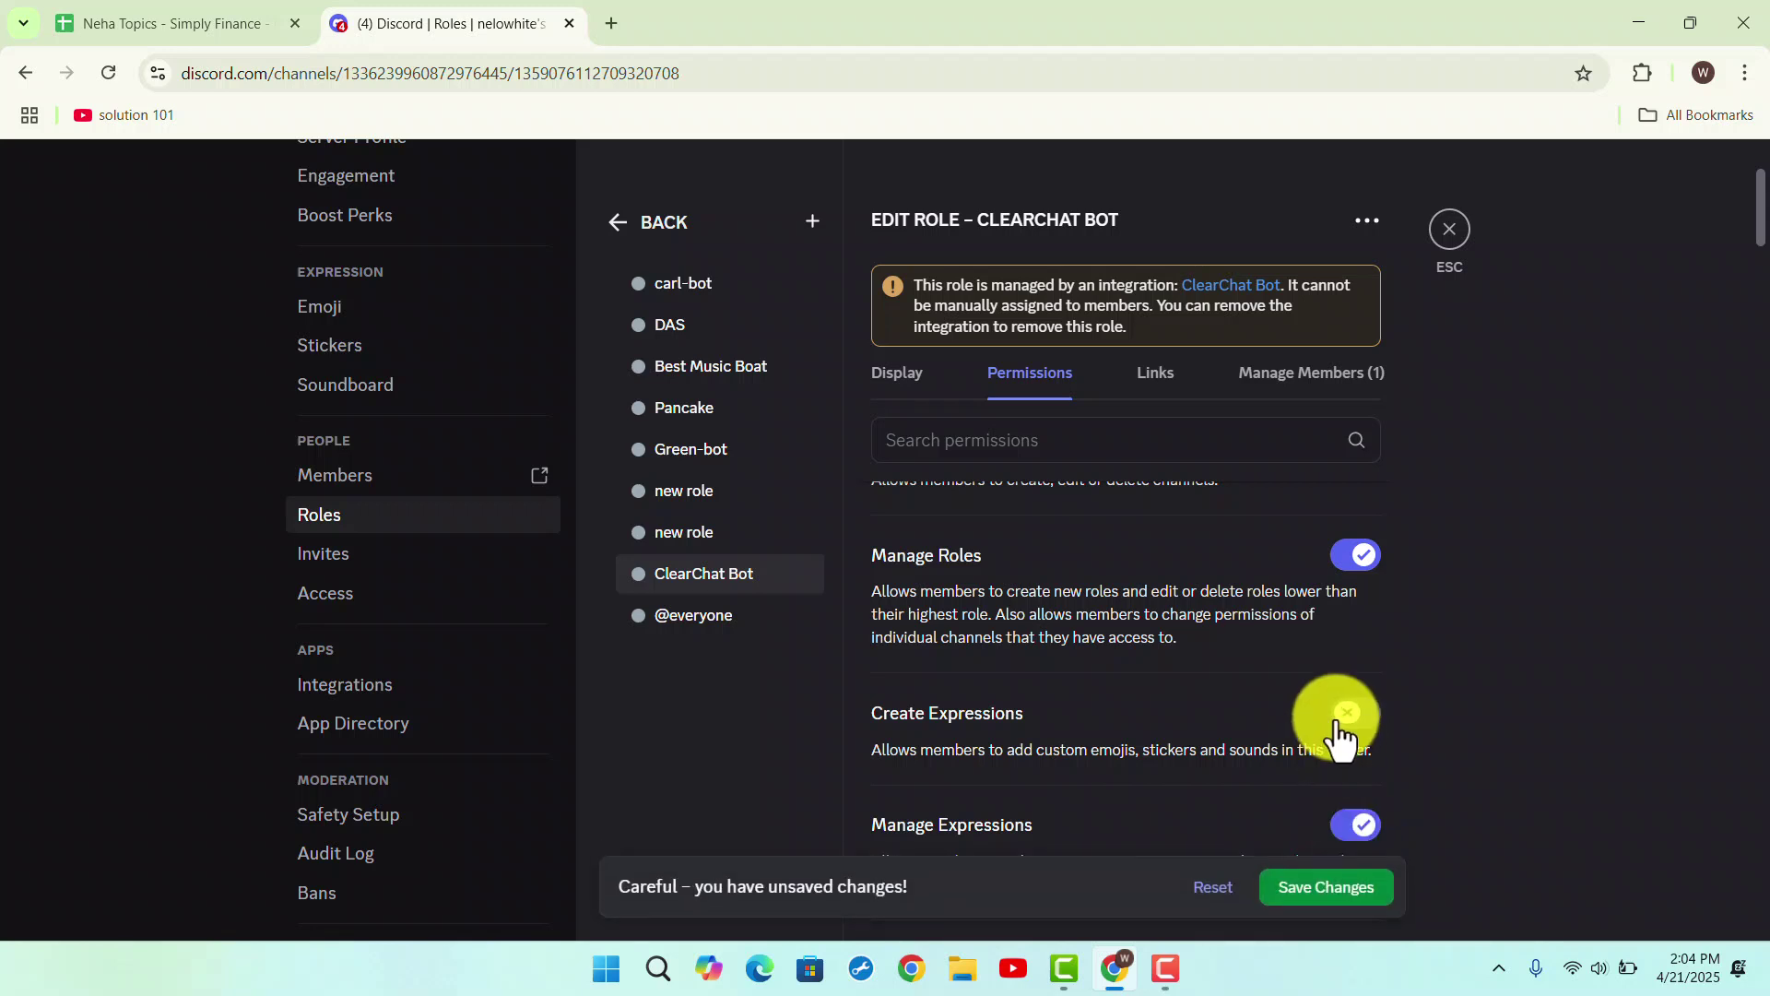
scroll(1363, 875, down, 1)
scroll(1364, 874, down, 5)
click(1365, 887)
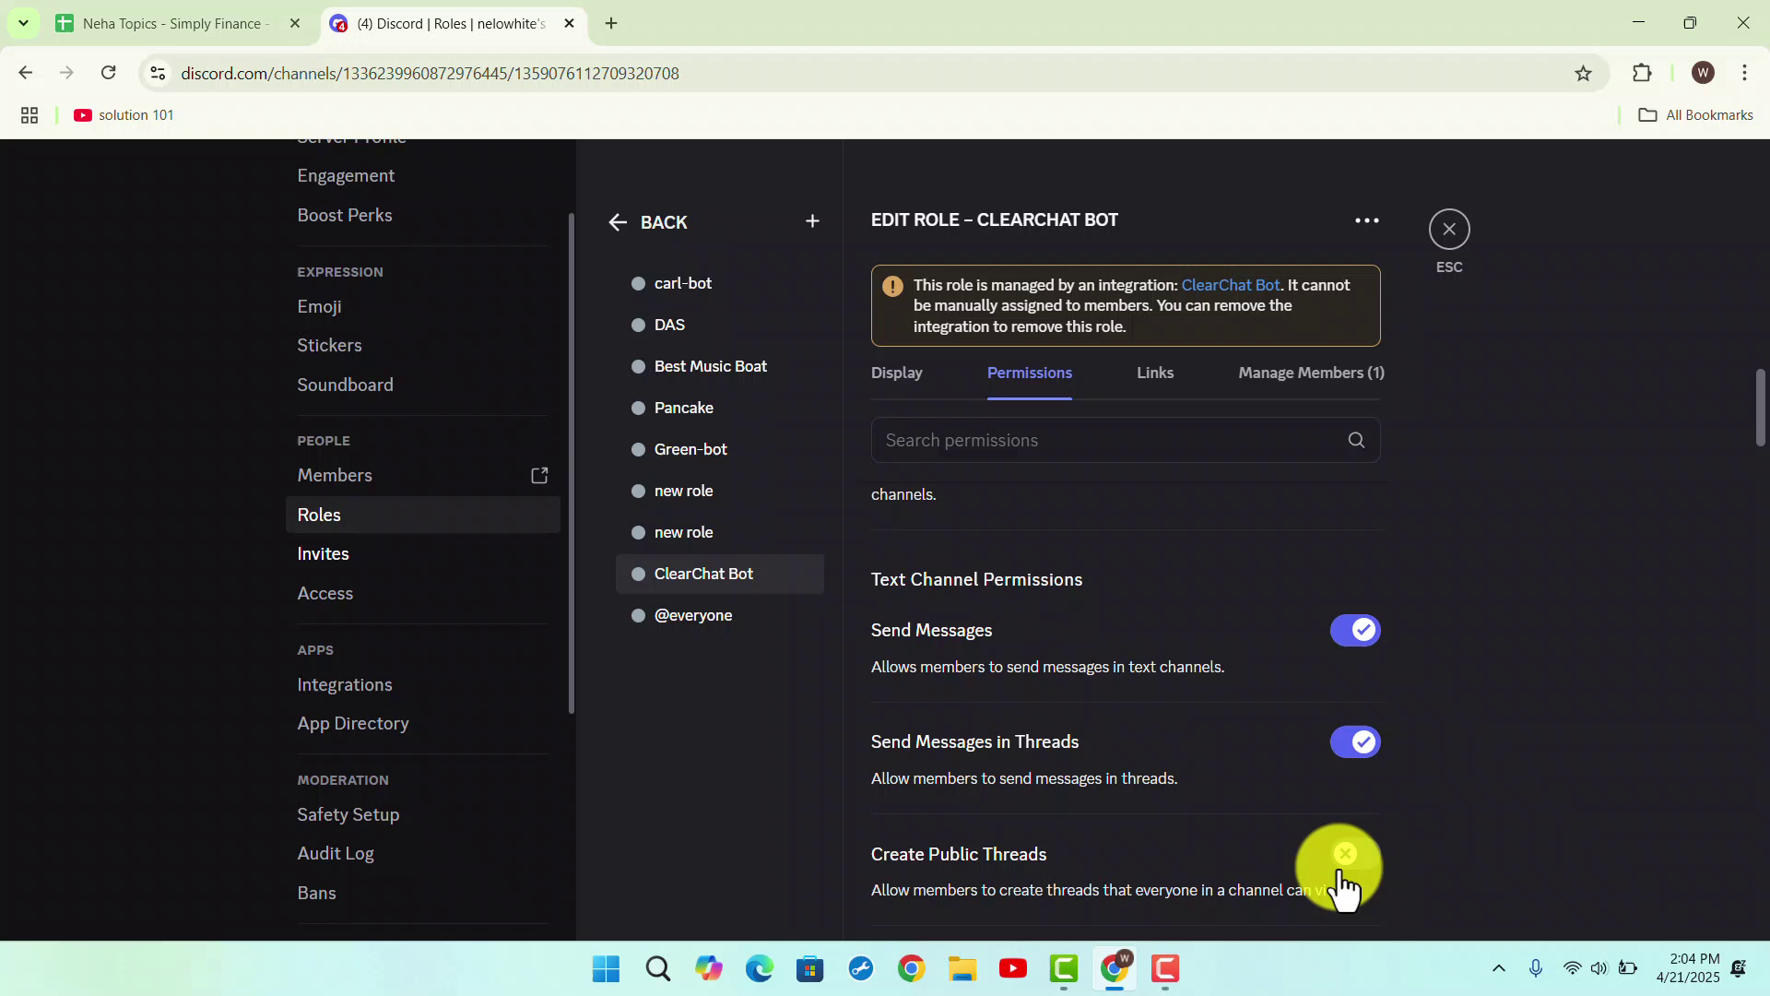
Exit the ClearChat Bot role editor back to the list of all eight roles.
click(607, 224)
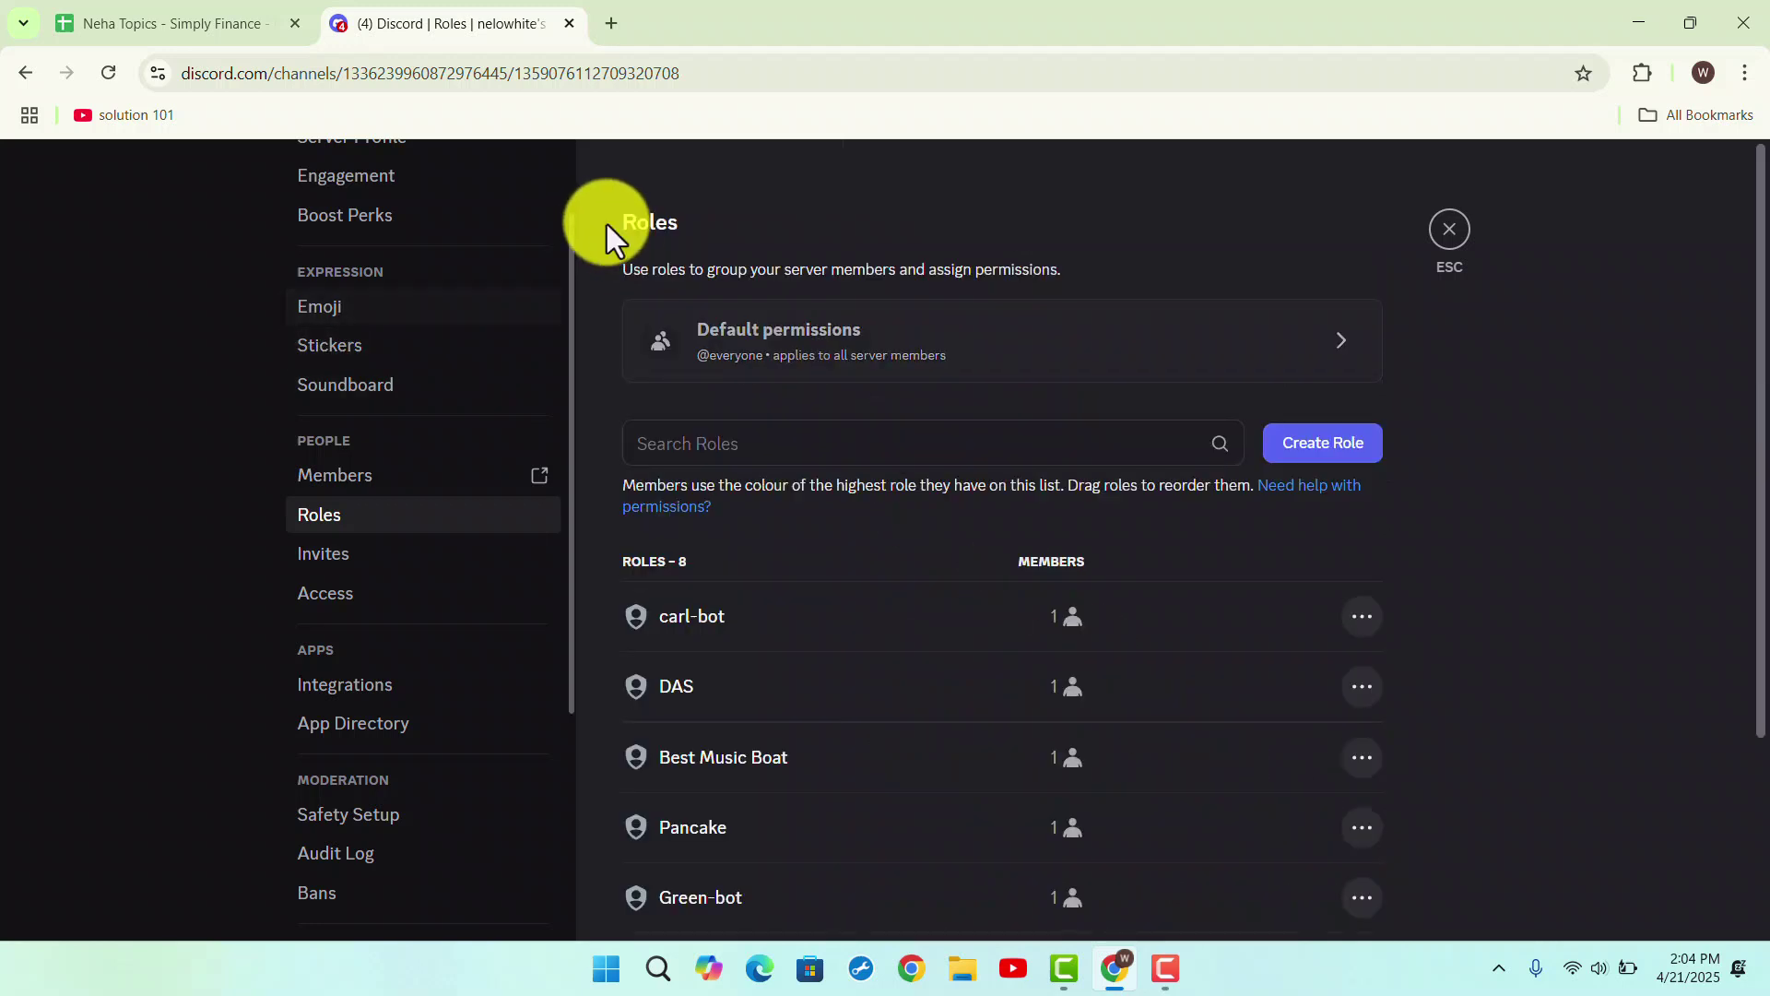
scroll(385, 180, up, 2)
click(22, 74)
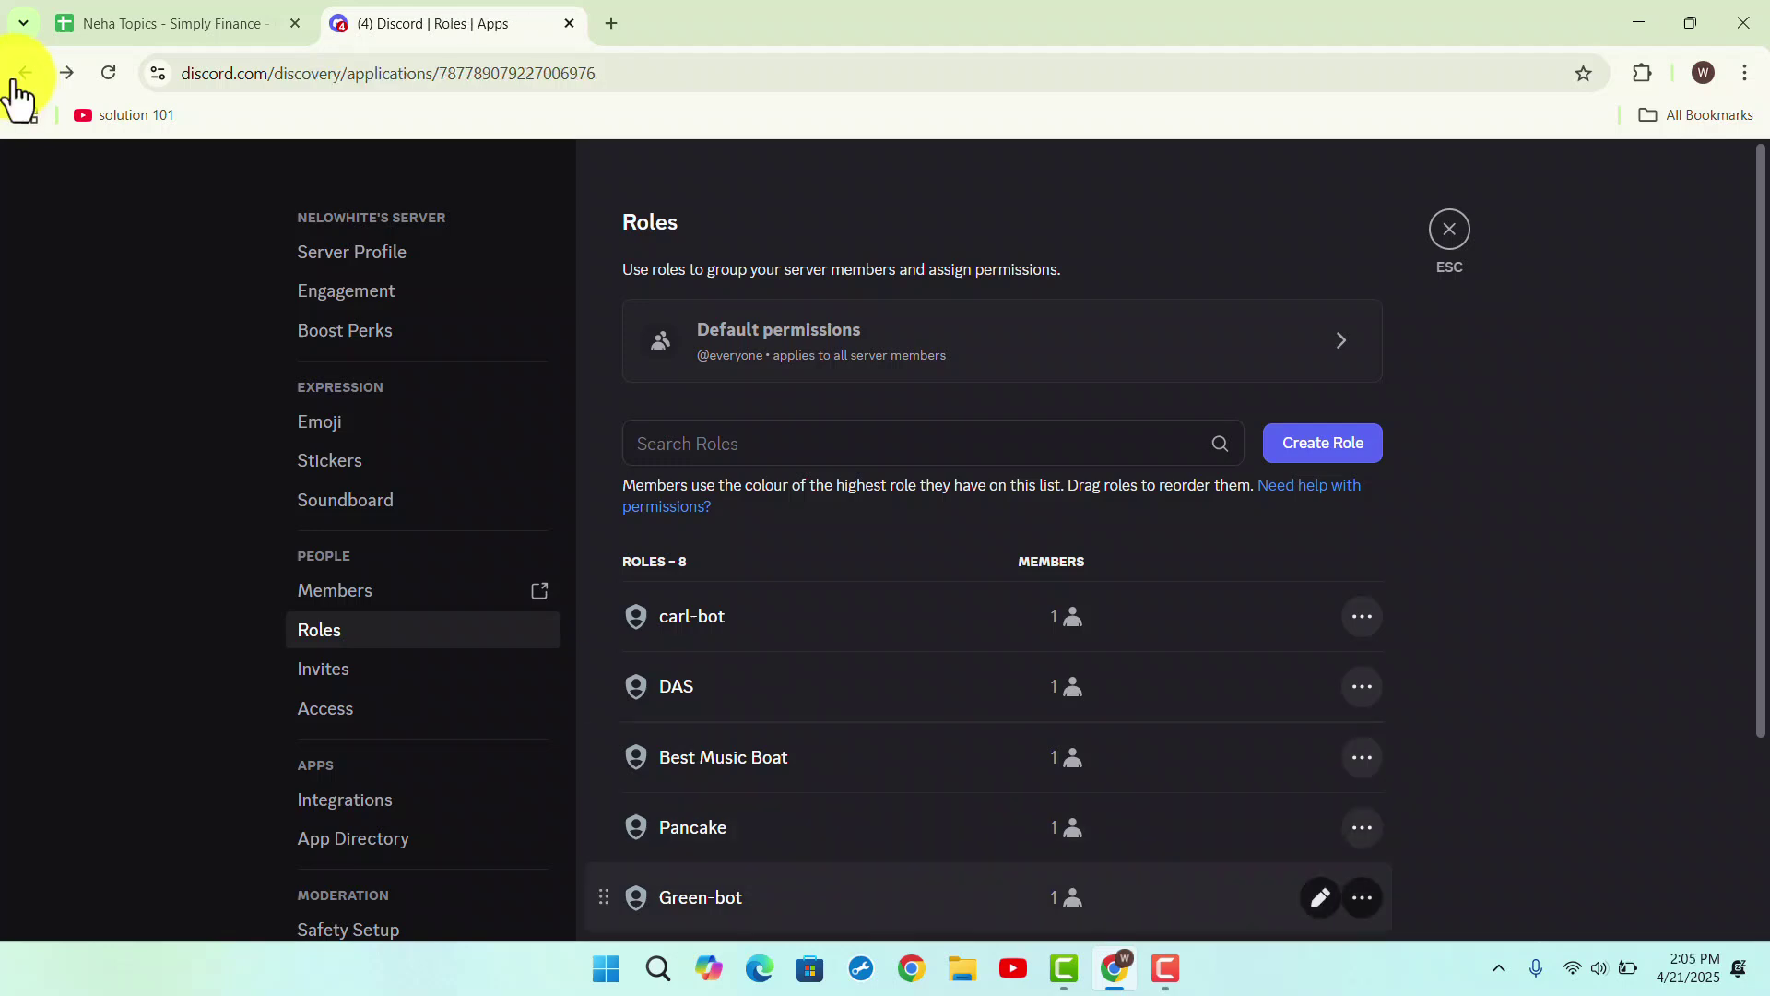
click(23, 75)
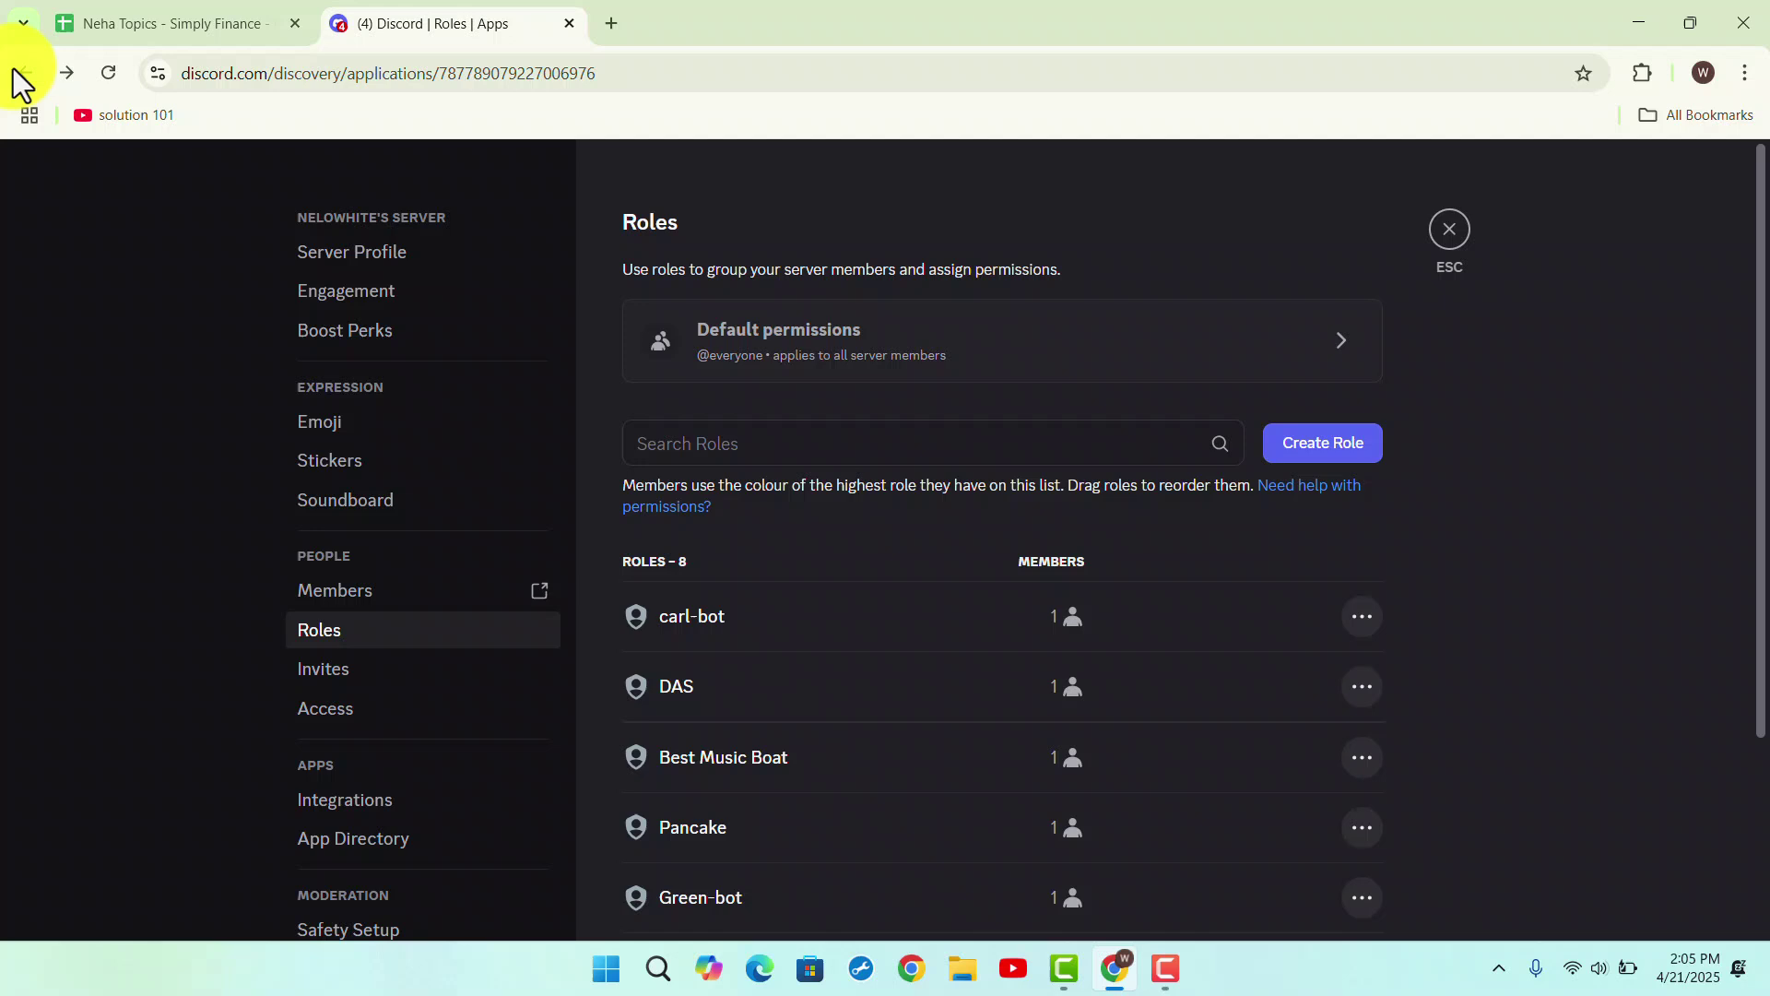